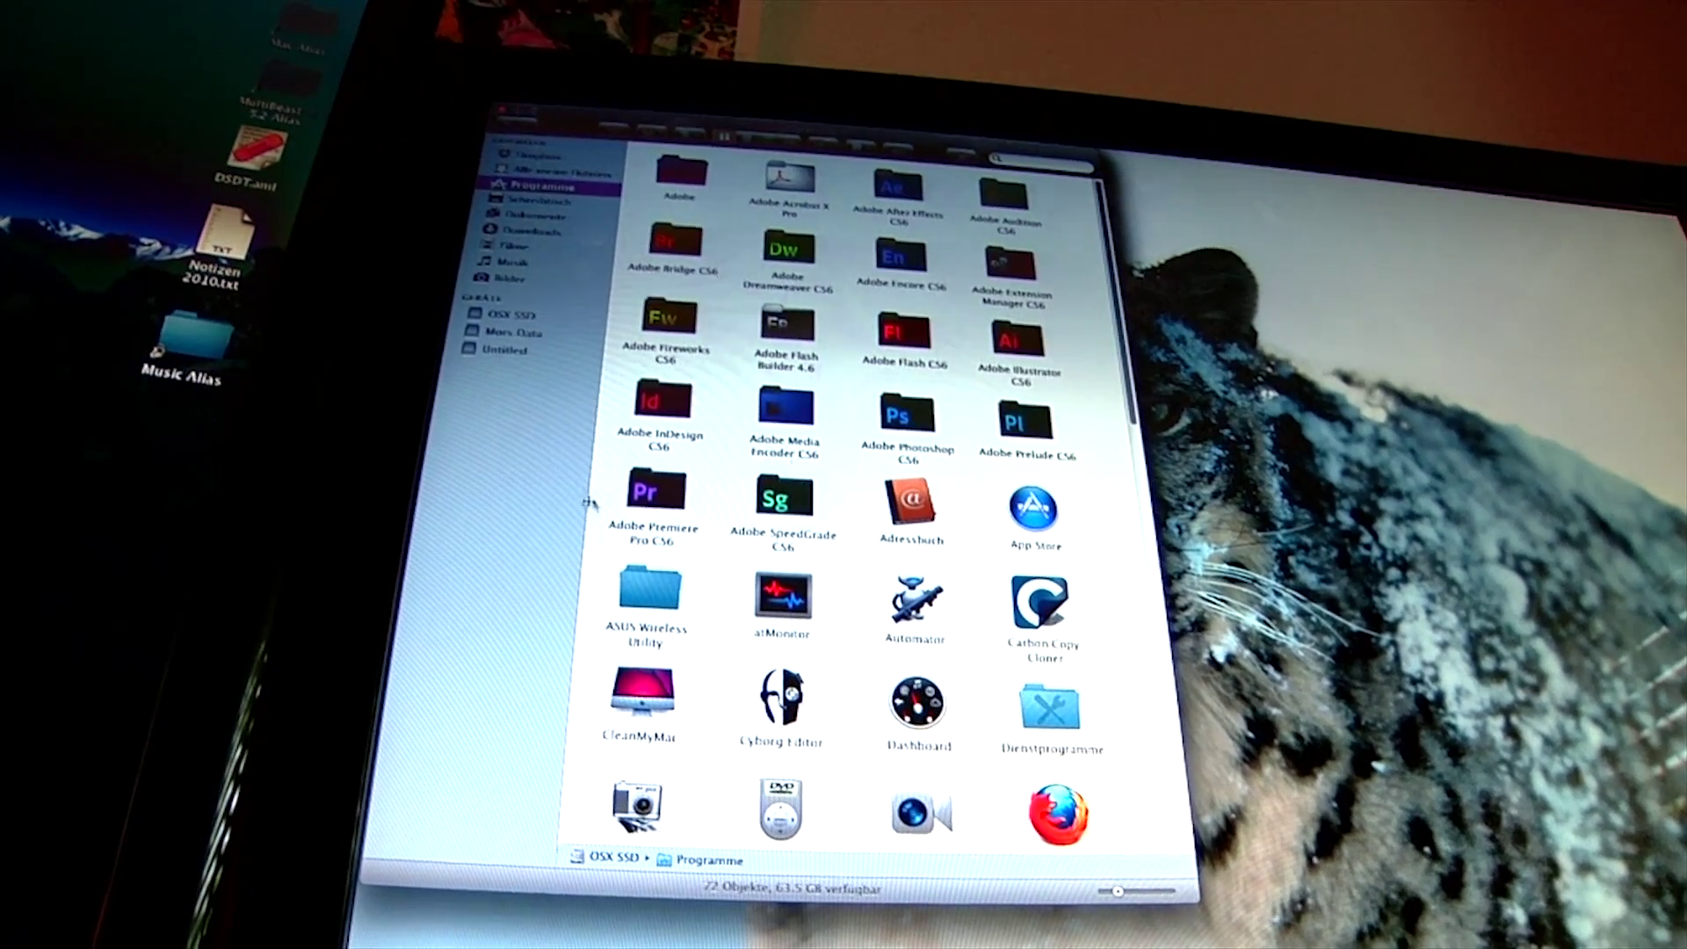
# Open the Premiere Pro CS6 package's Contents folder and select opencl_supported_cards.txt.
pyautogui.rightClick(667, 501)
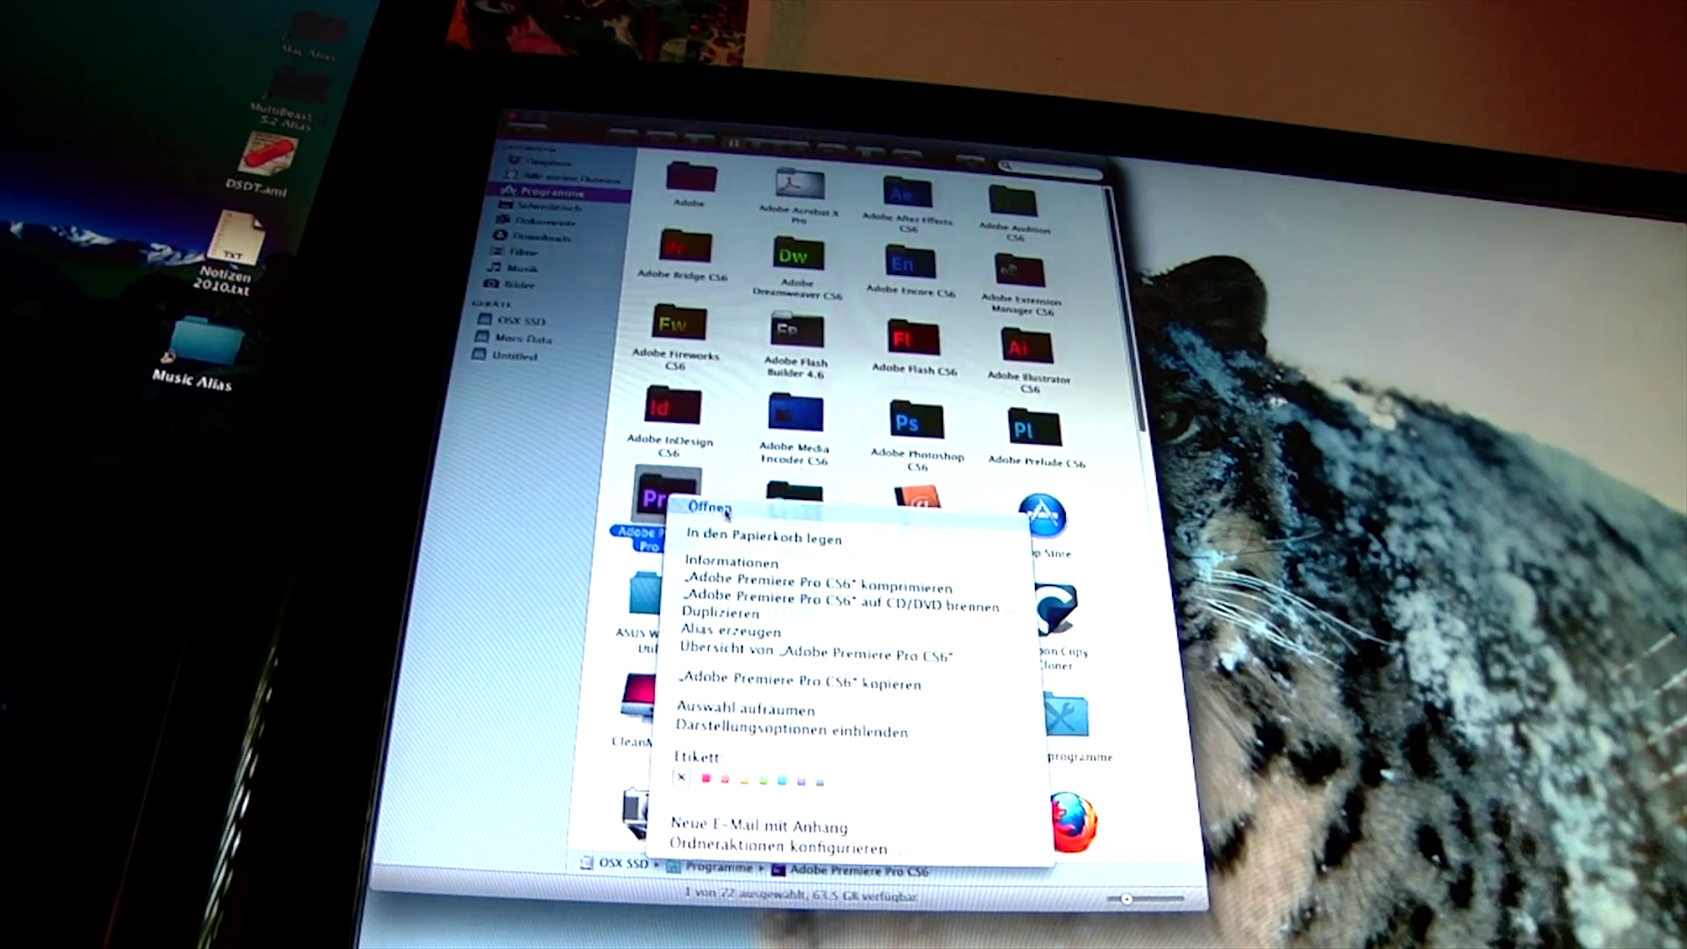
pyautogui.click(725, 511)
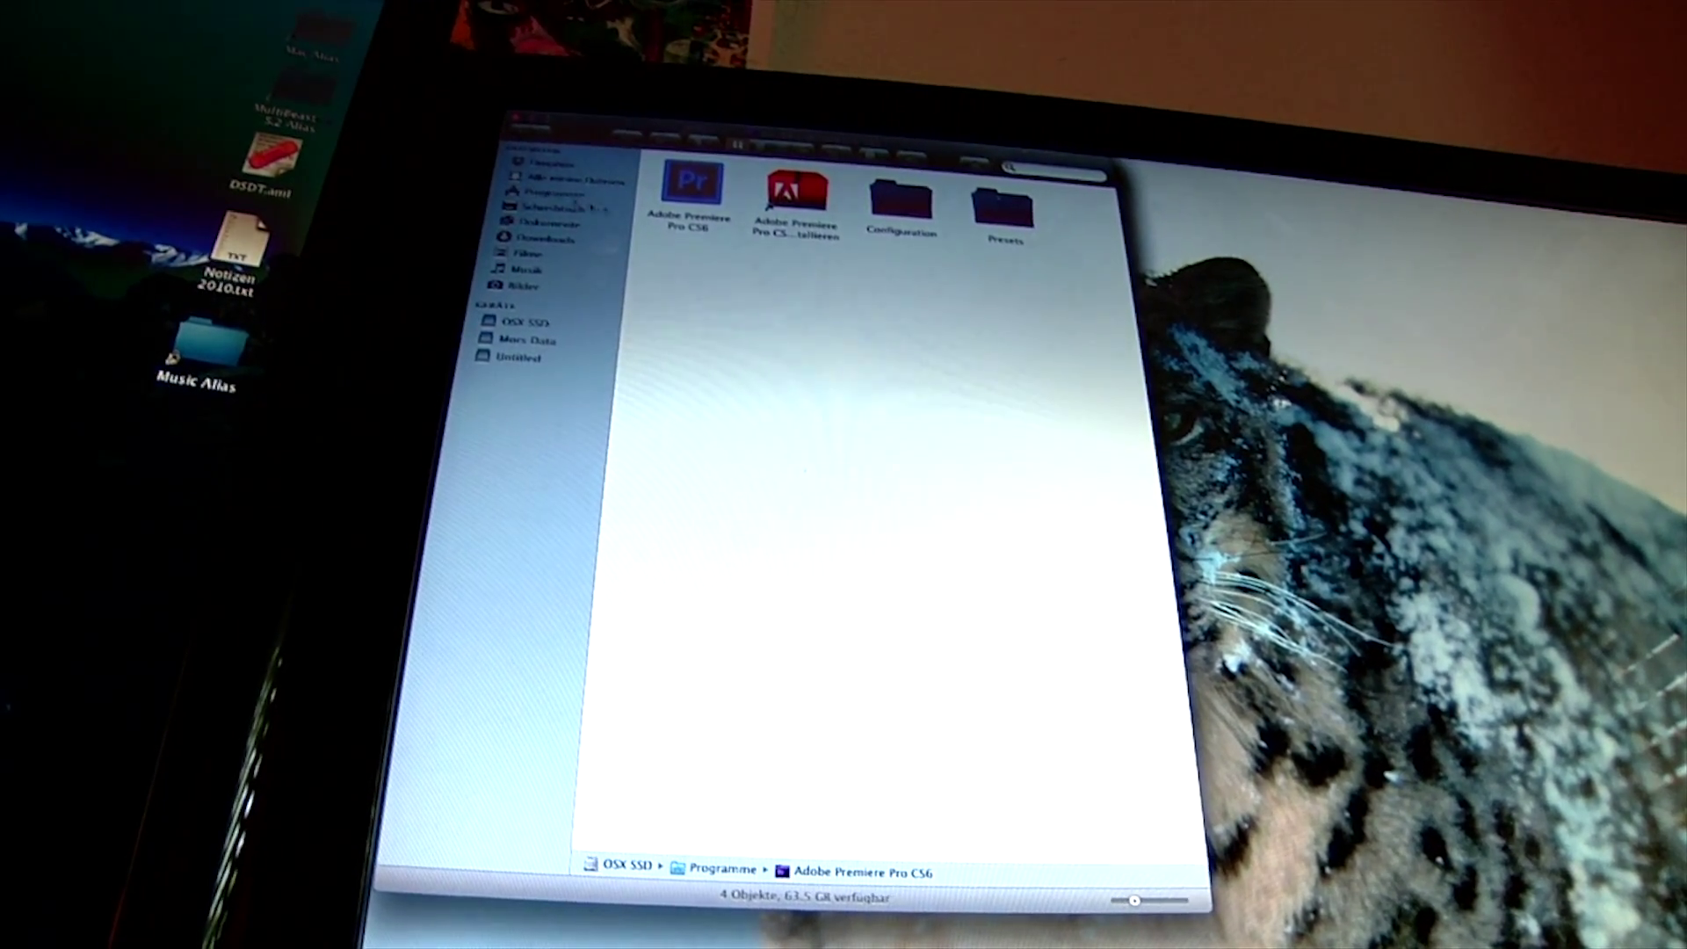
pyautogui.click(696, 184)
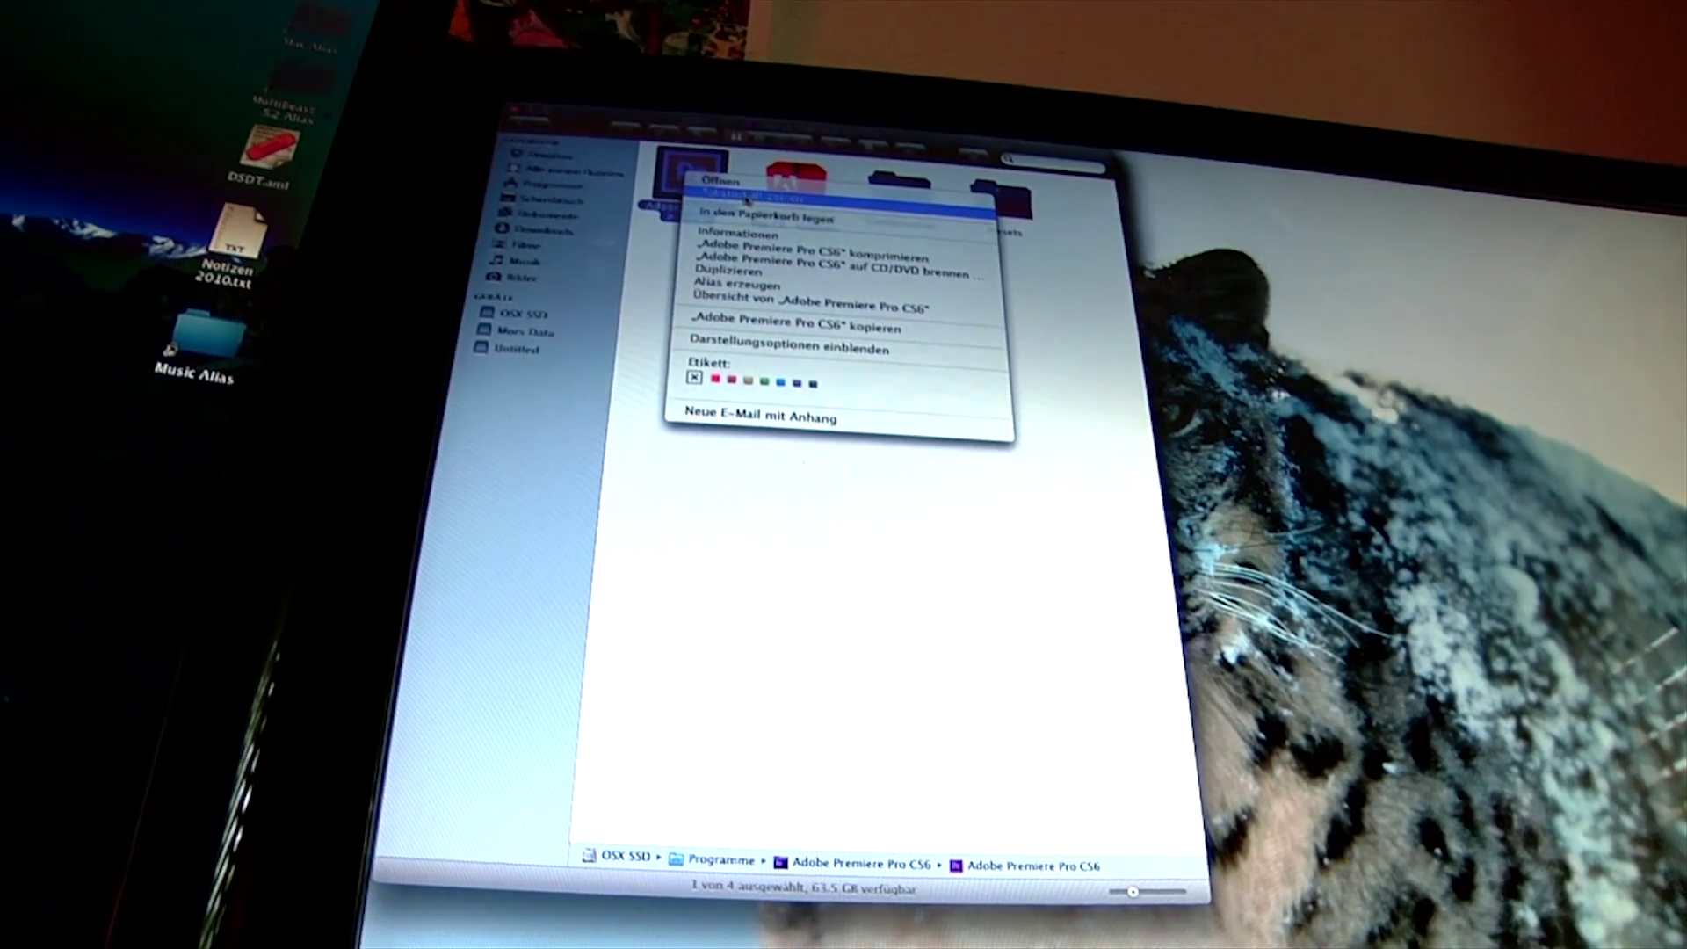
pyautogui.click(745, 207)
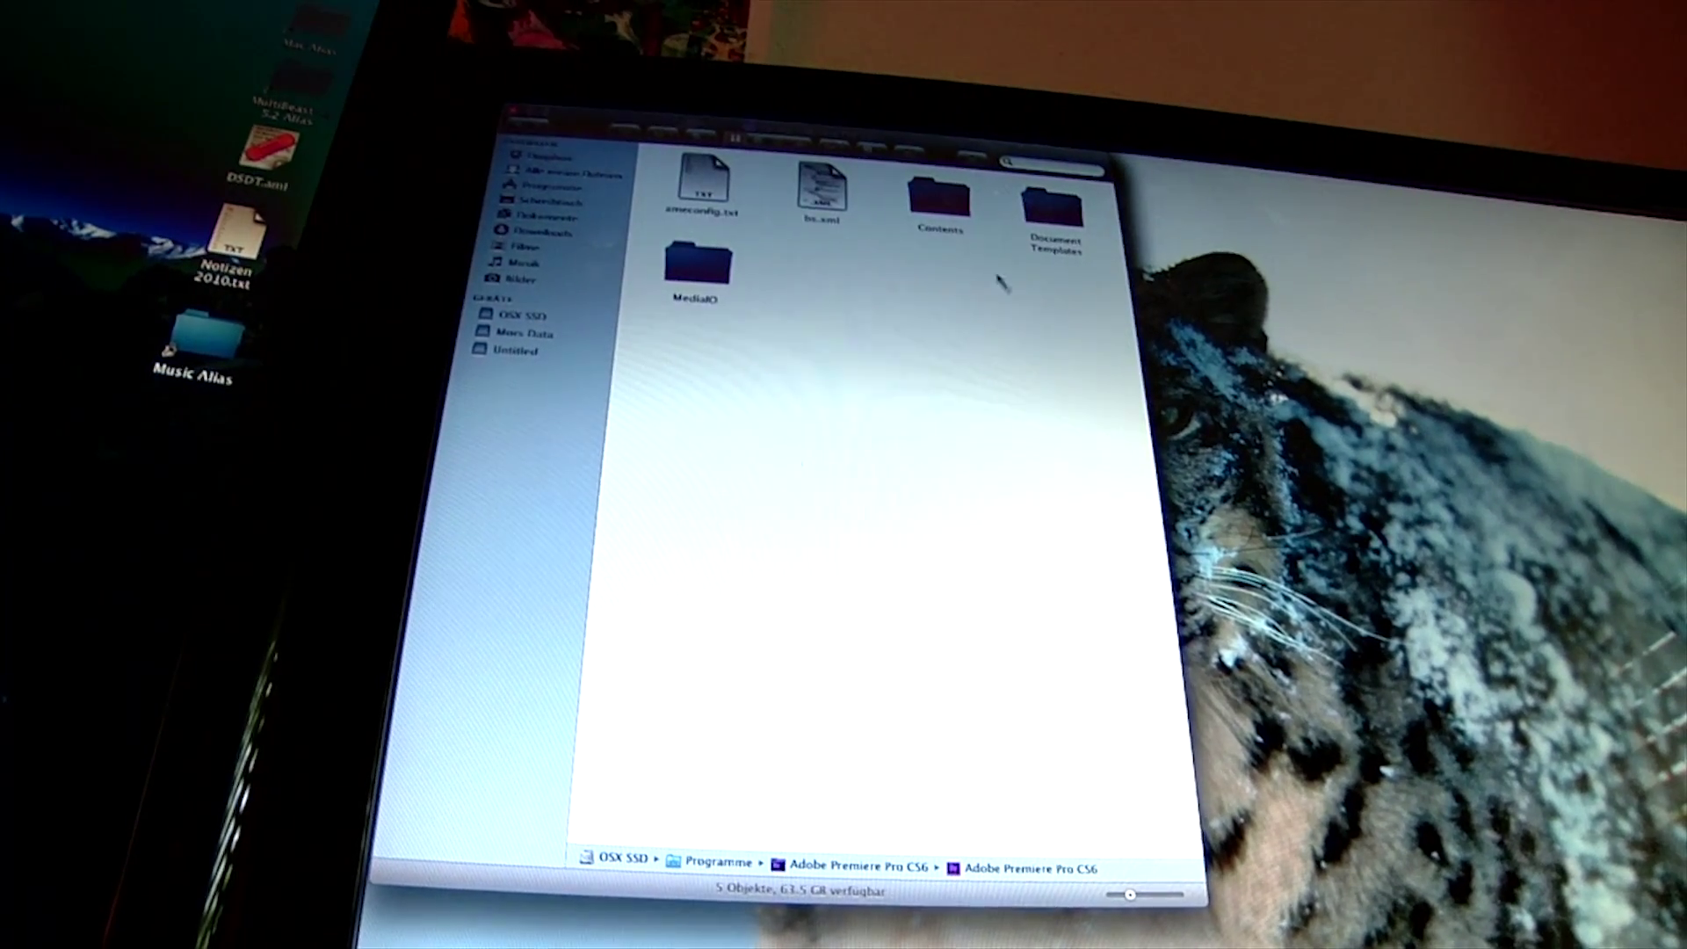
pyautogui.doubleClick(941, 217)
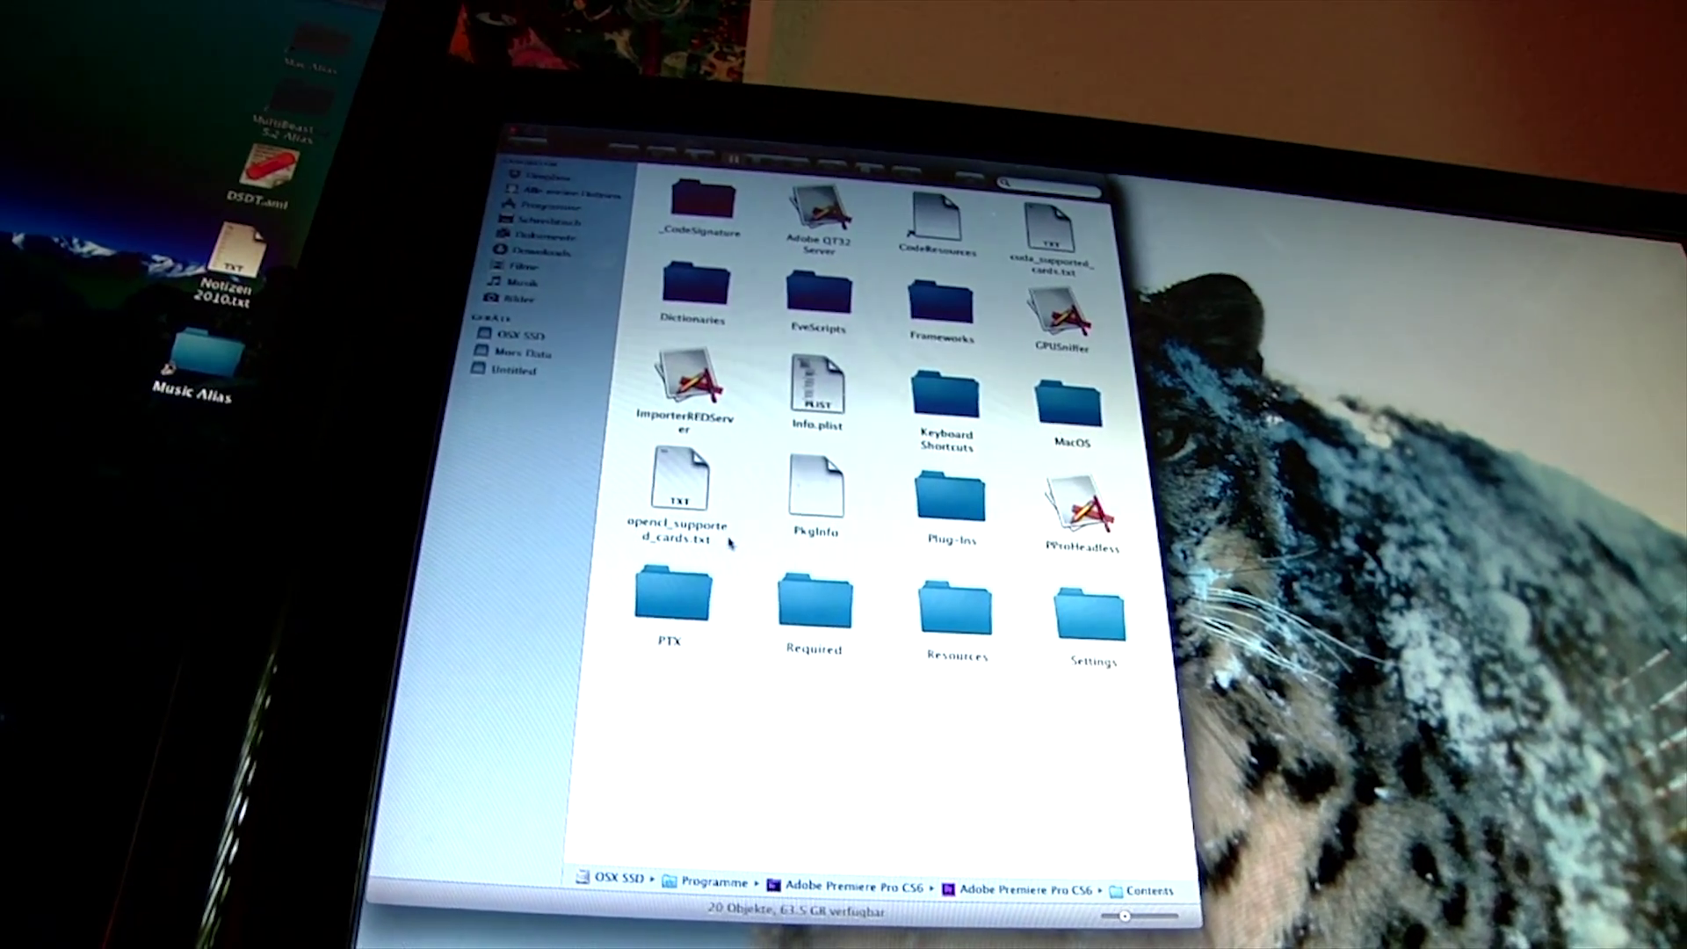
pyautogui.click(688, 494)
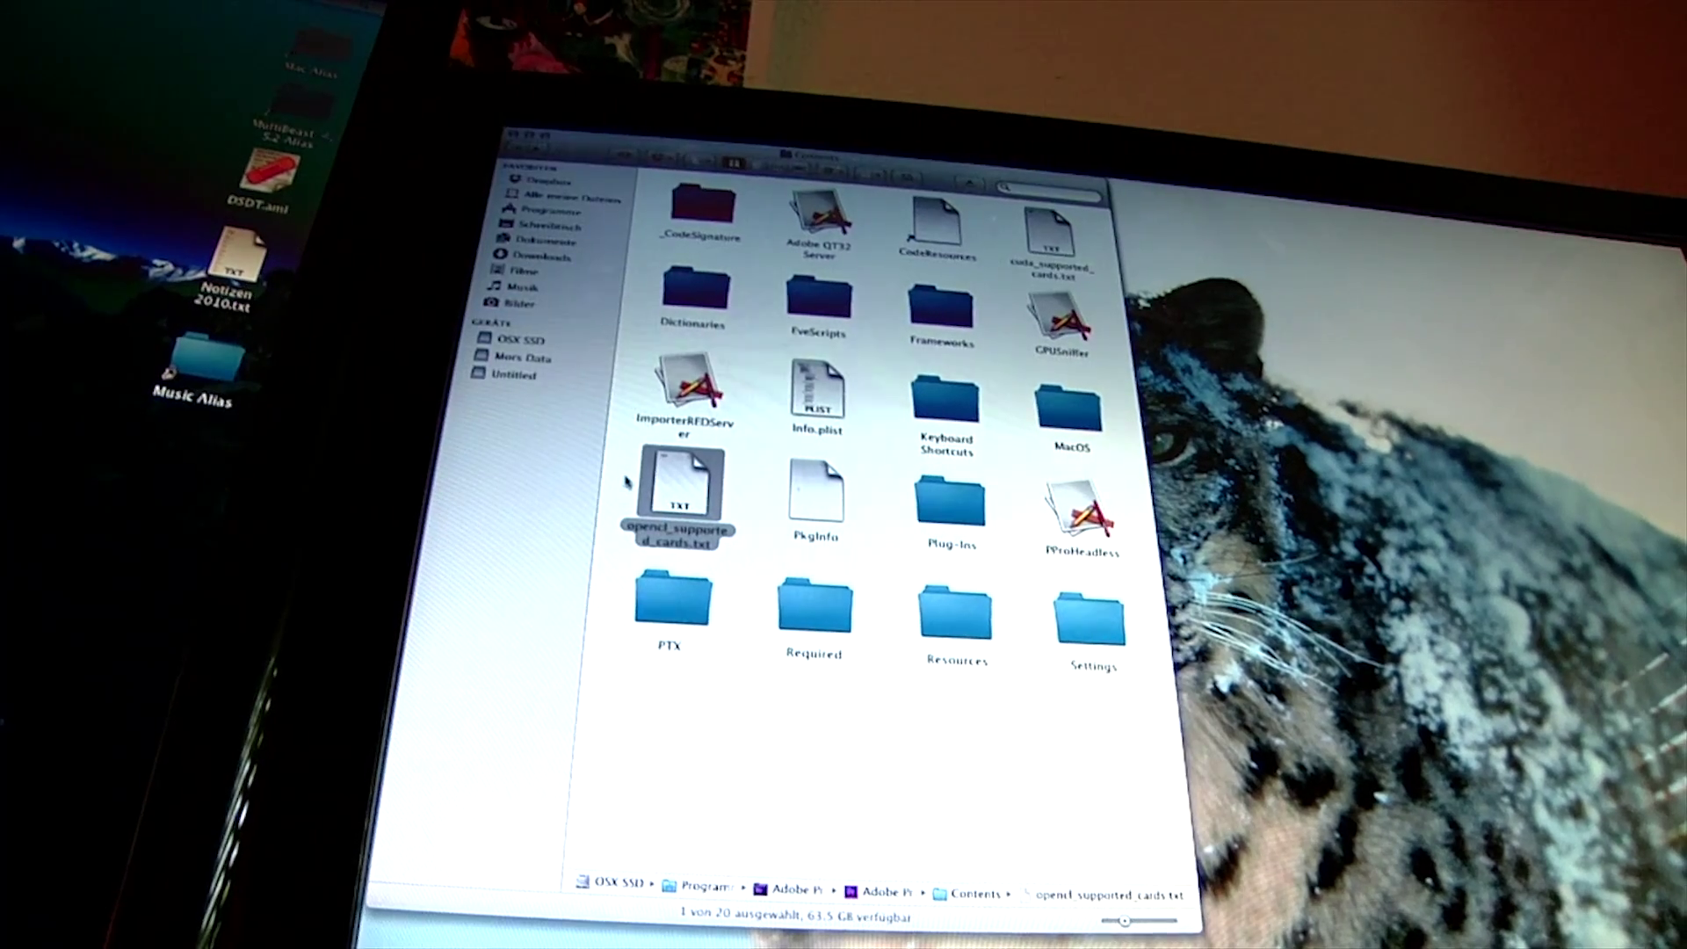
# Add 'ATI Radeon HD 5870' below the two cards in opencl_supported_cards.txt and close it.
pyautogui.doubleClick(695, 495)
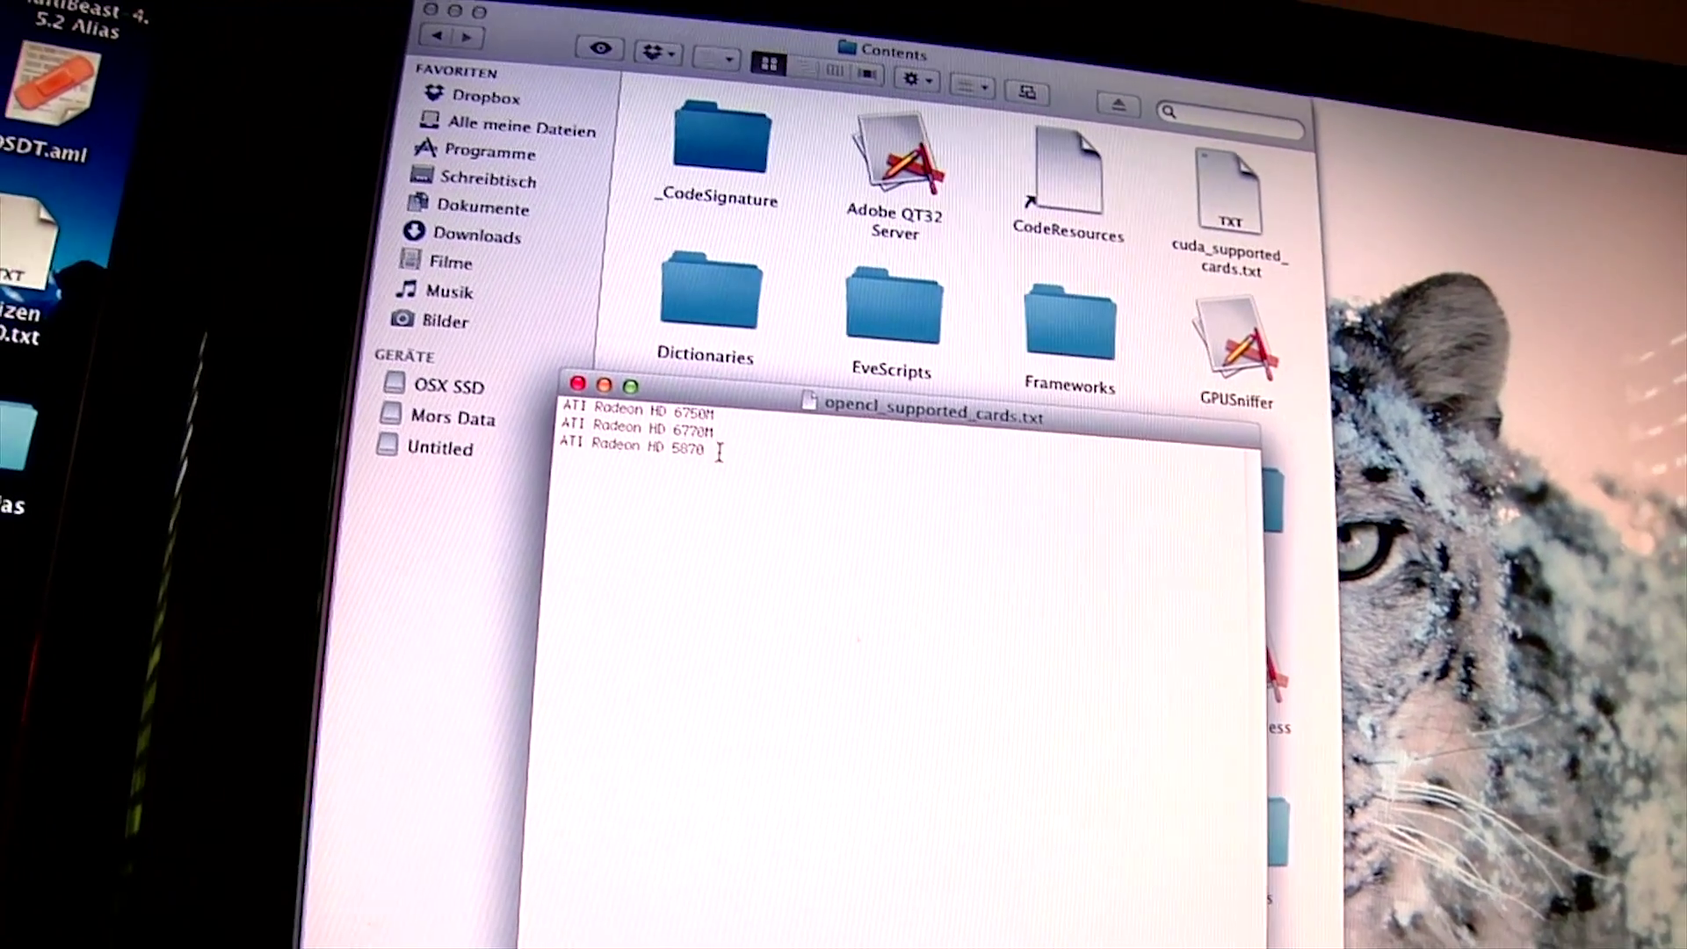
pyautogui.moveTo(734, 453); pyautogui.dragTo(577, 452)
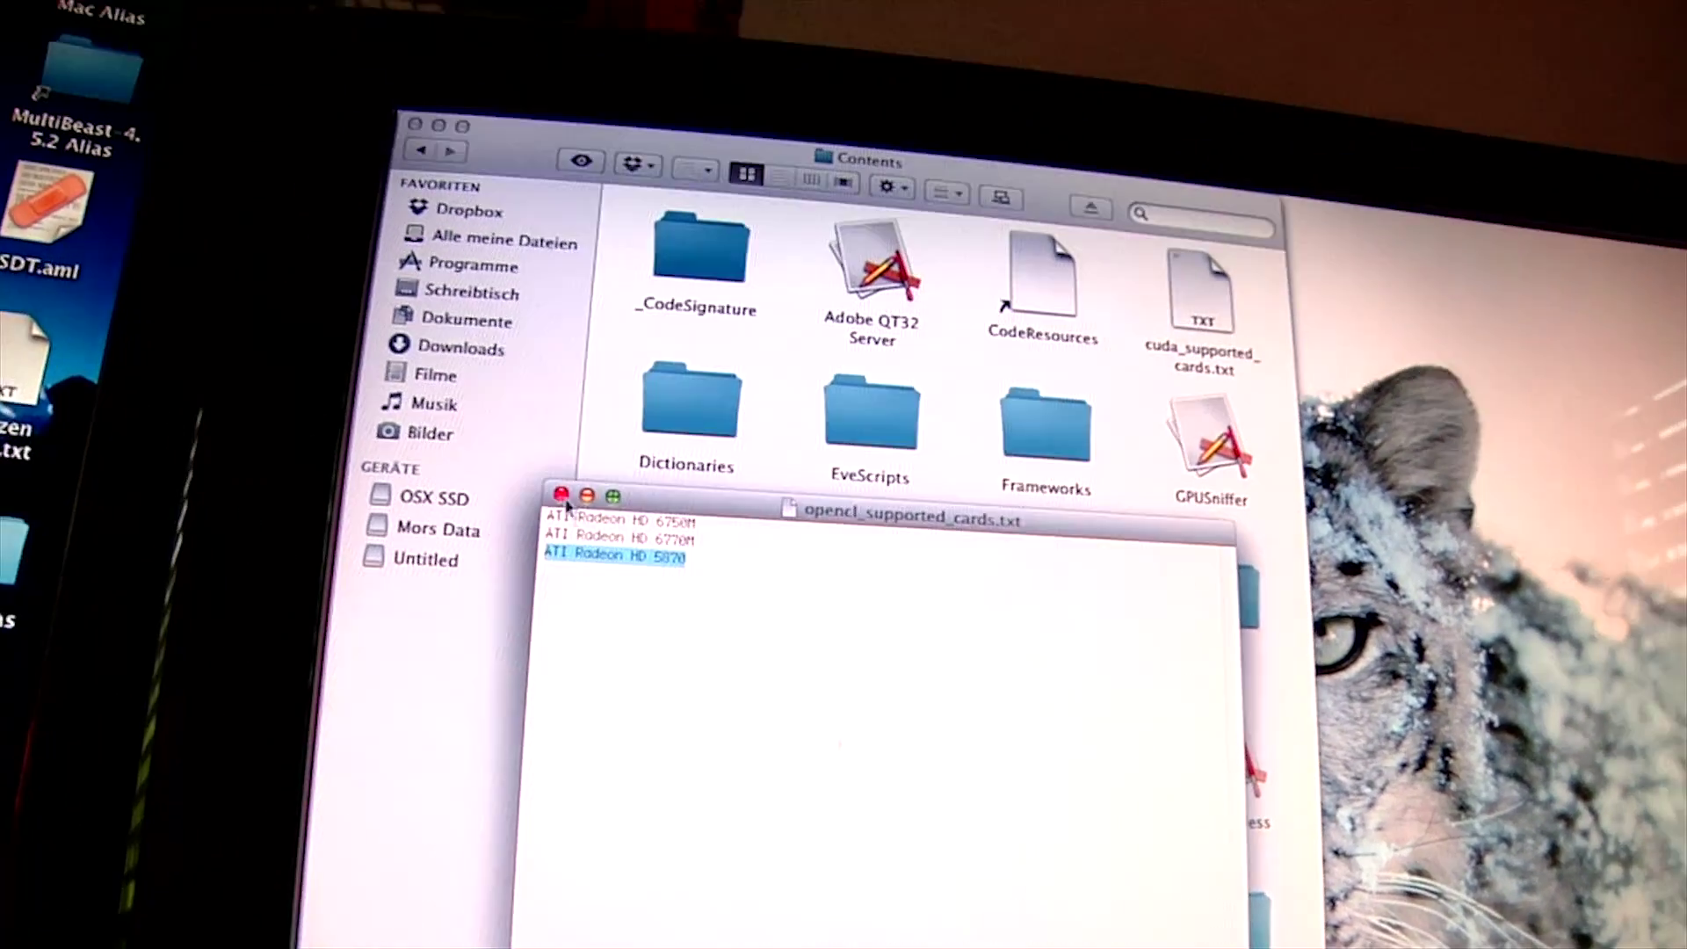
pyautogui.click(571, 523)
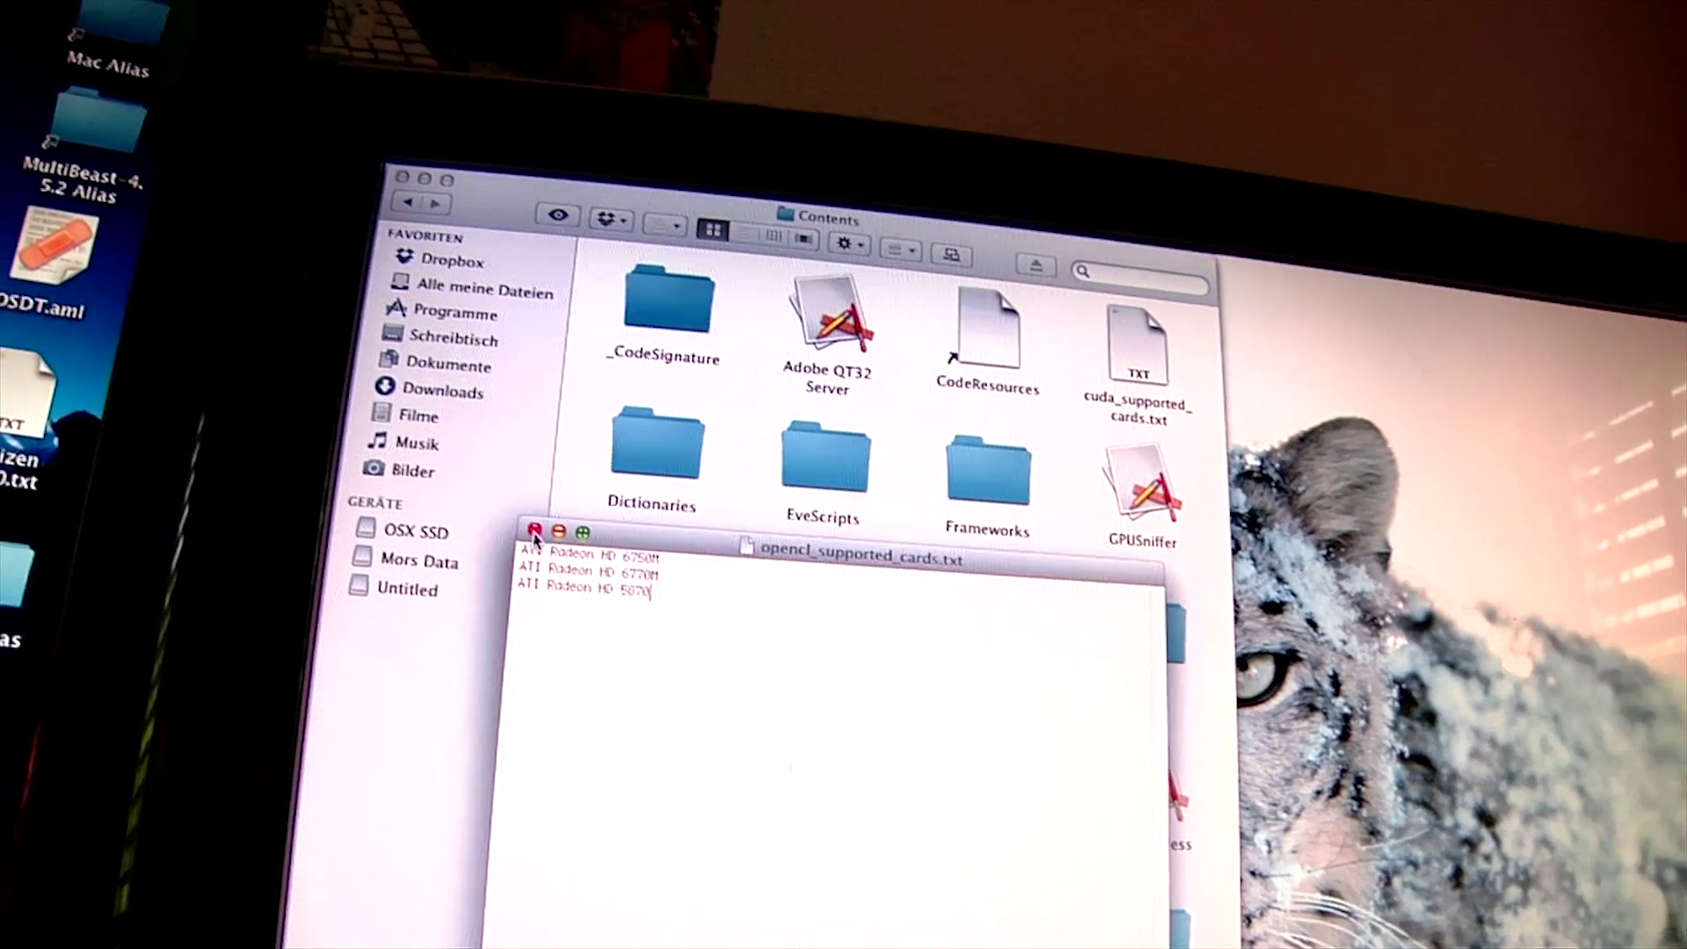
pyautogui.click(508, 508)
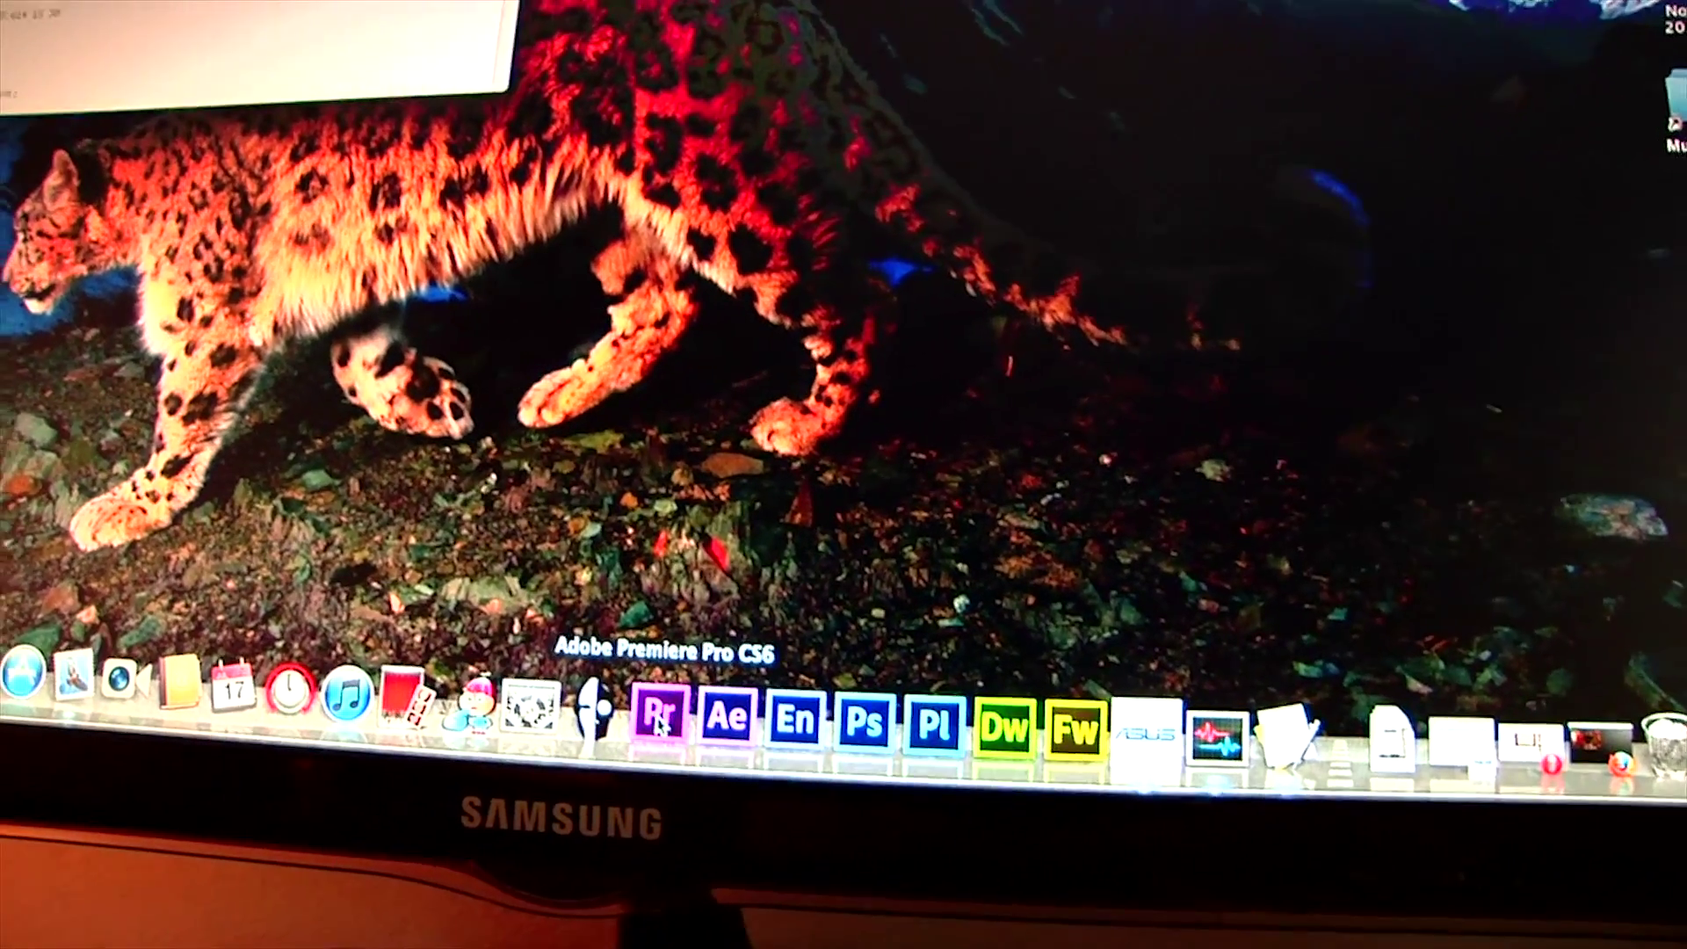
# Launch Premiere Pro CS6 from the Dock and load the project listed under Aktuelle Projekte.
pyautogui.click(659, 716)
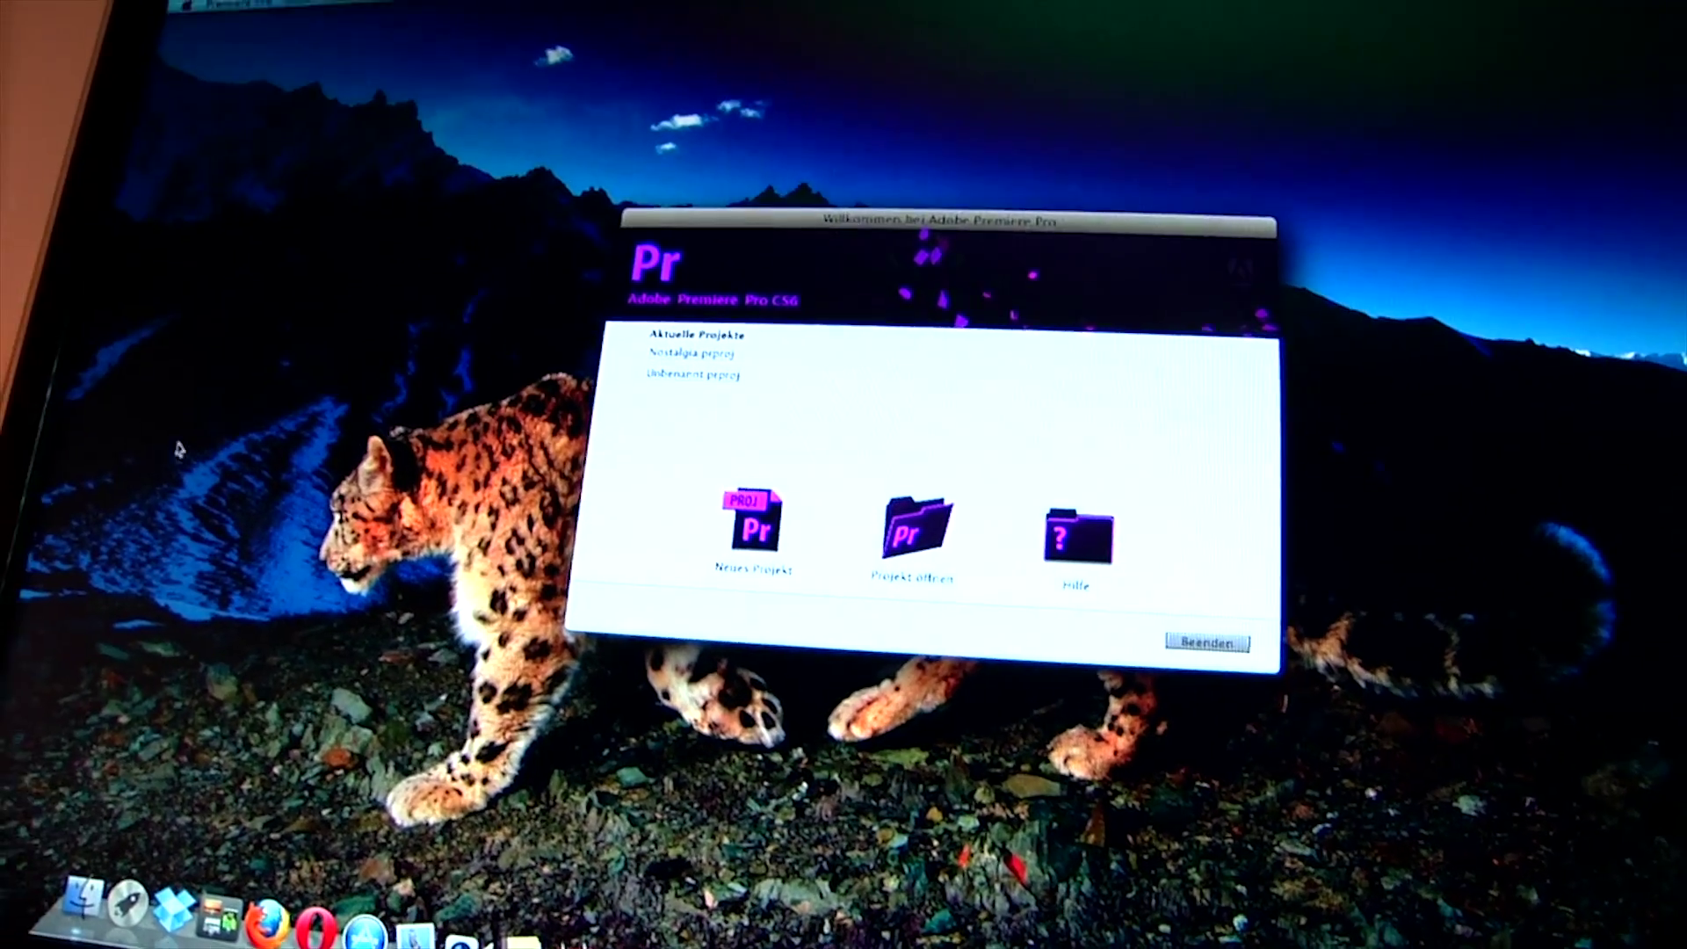
pyautogui.click(692, 353)
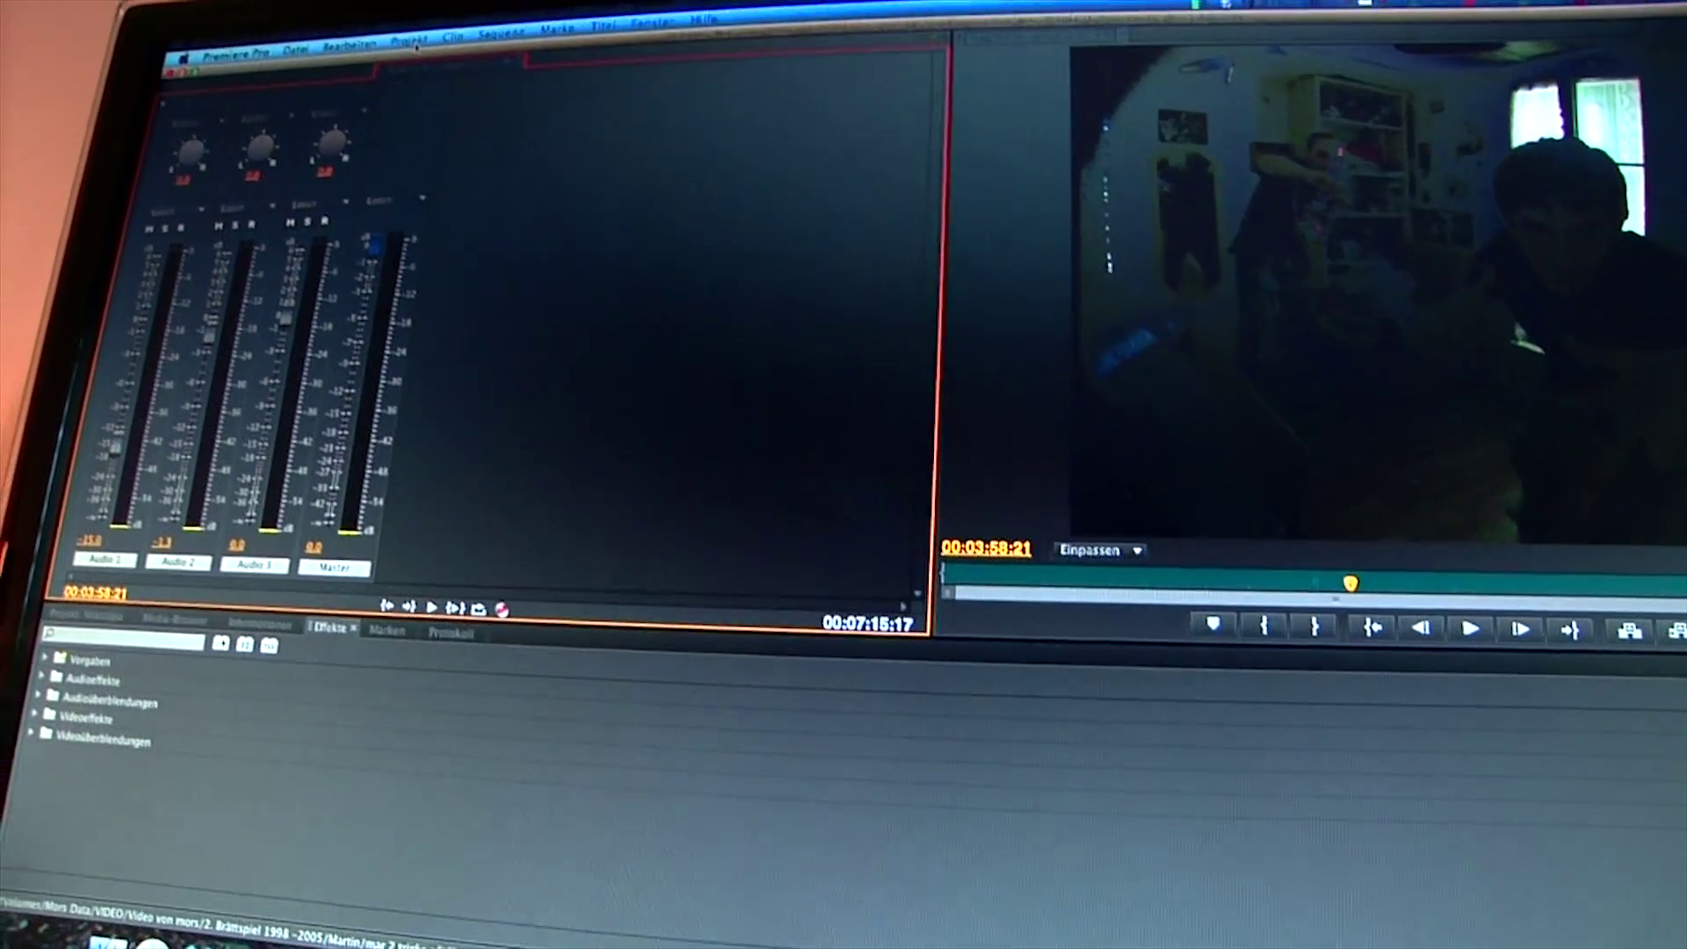
# Set the Projekteinstellungen renderer to Mercury Playback Engine – GPU-Beschleunigung (OpenCL) and confirm.
pyautogui.click(412, 44)
pyautogui.moveTo(455, 52)
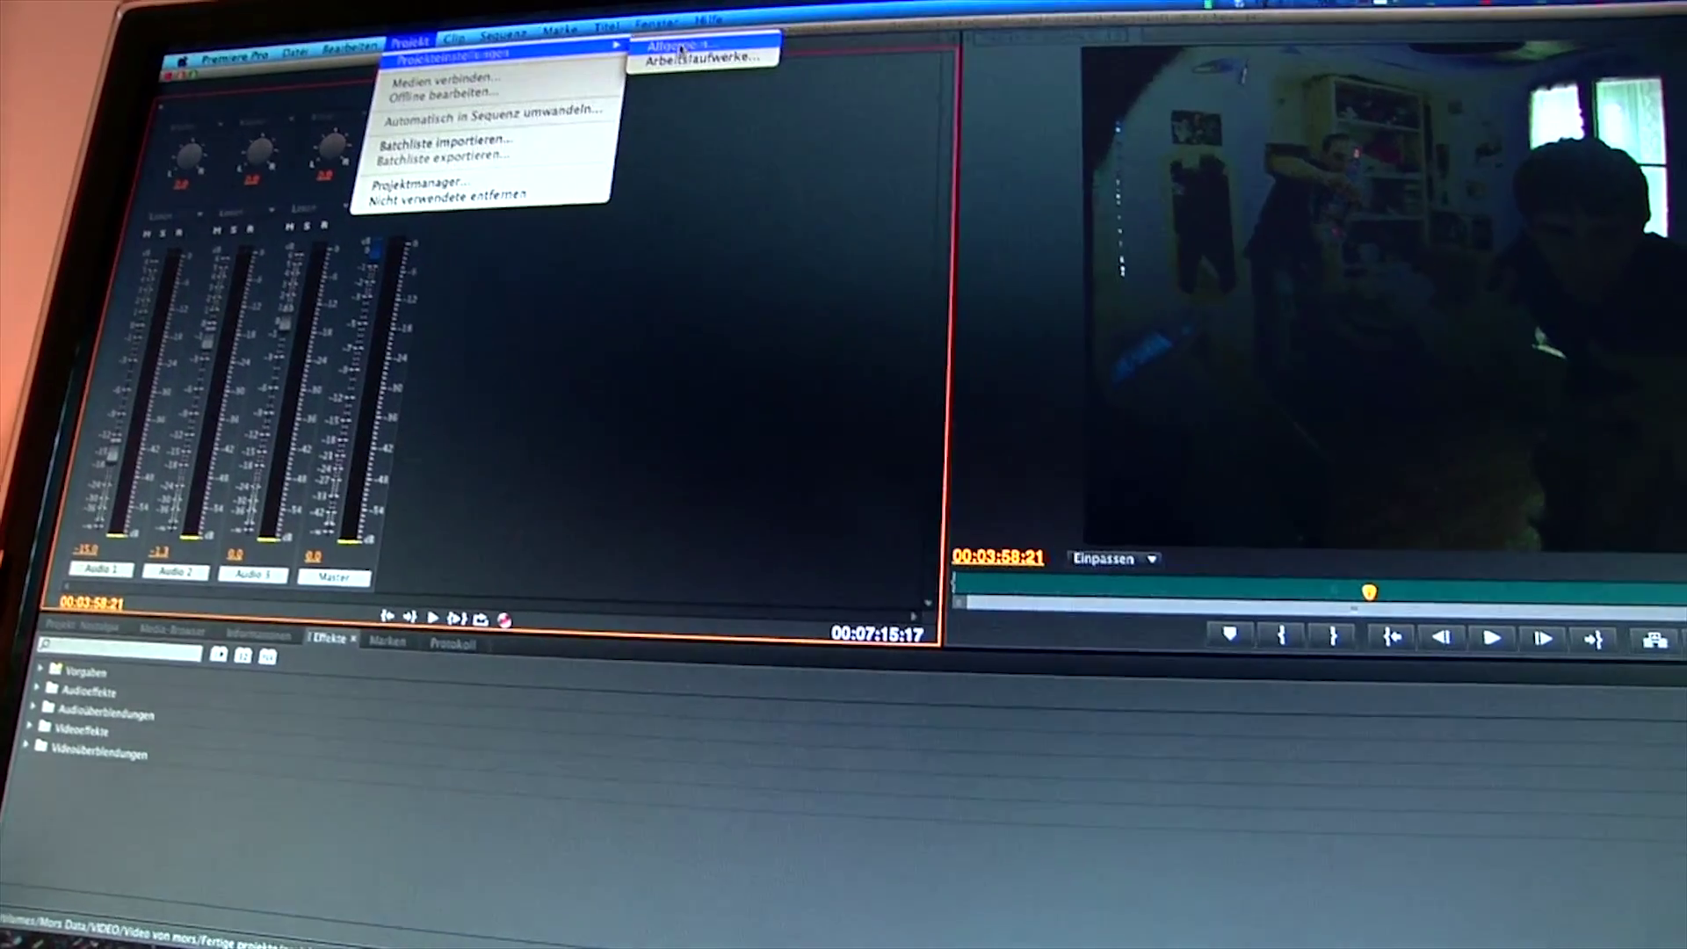
pyautogui.click(719, 45)
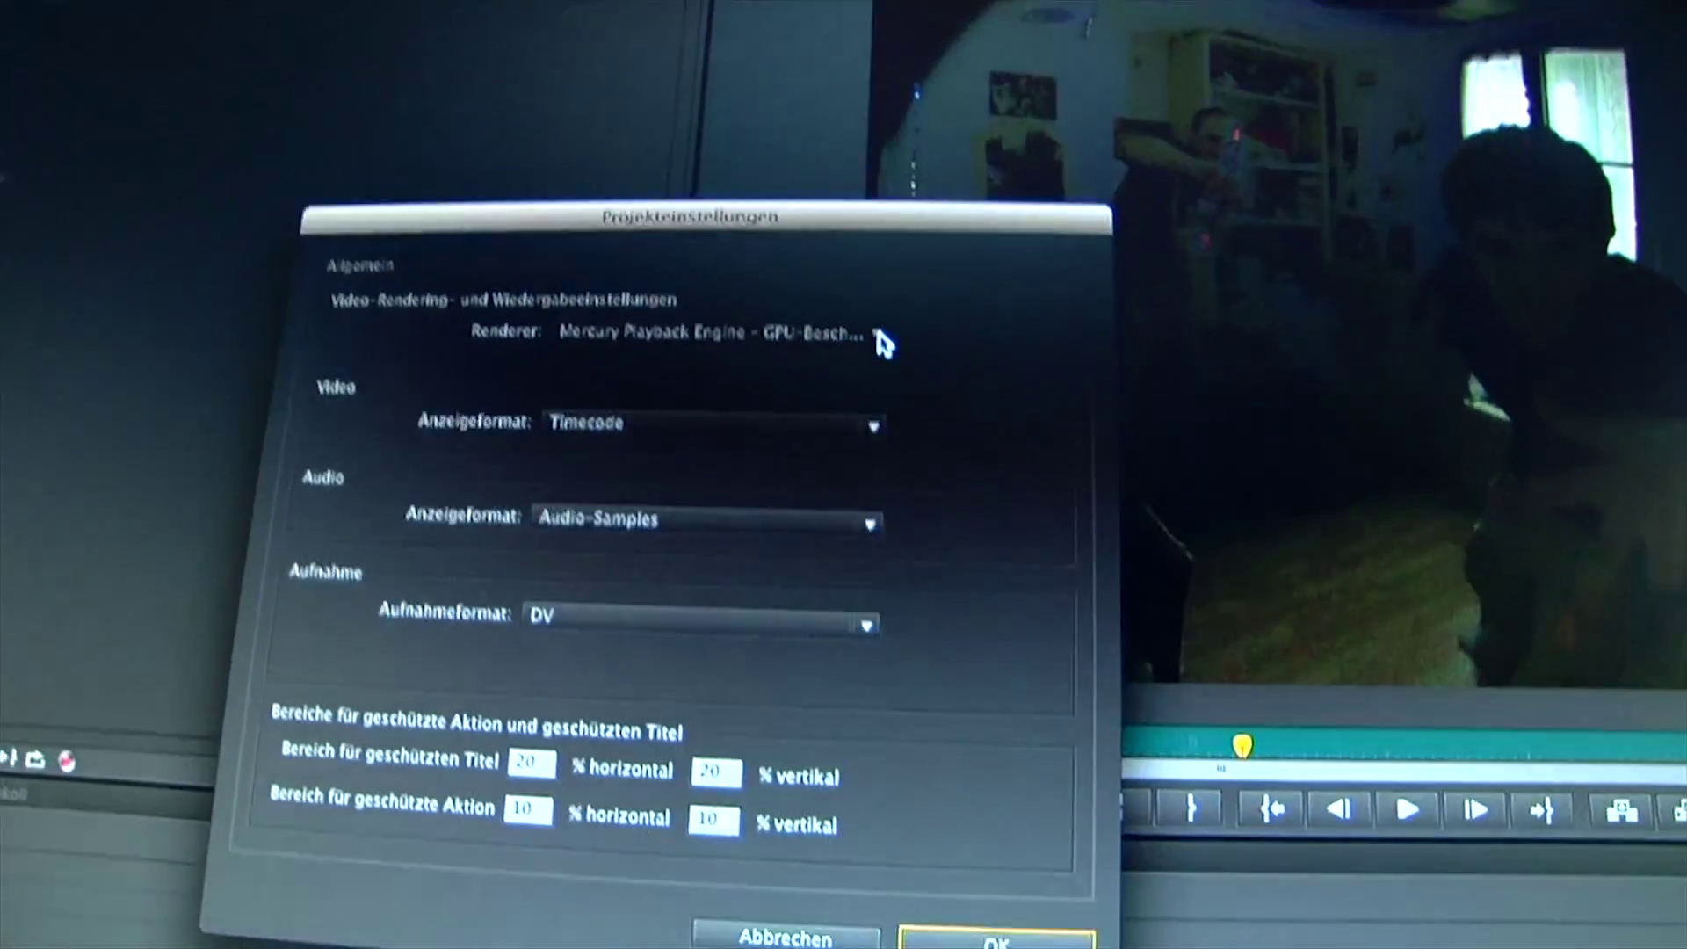
pyautogui.click(937, 506)
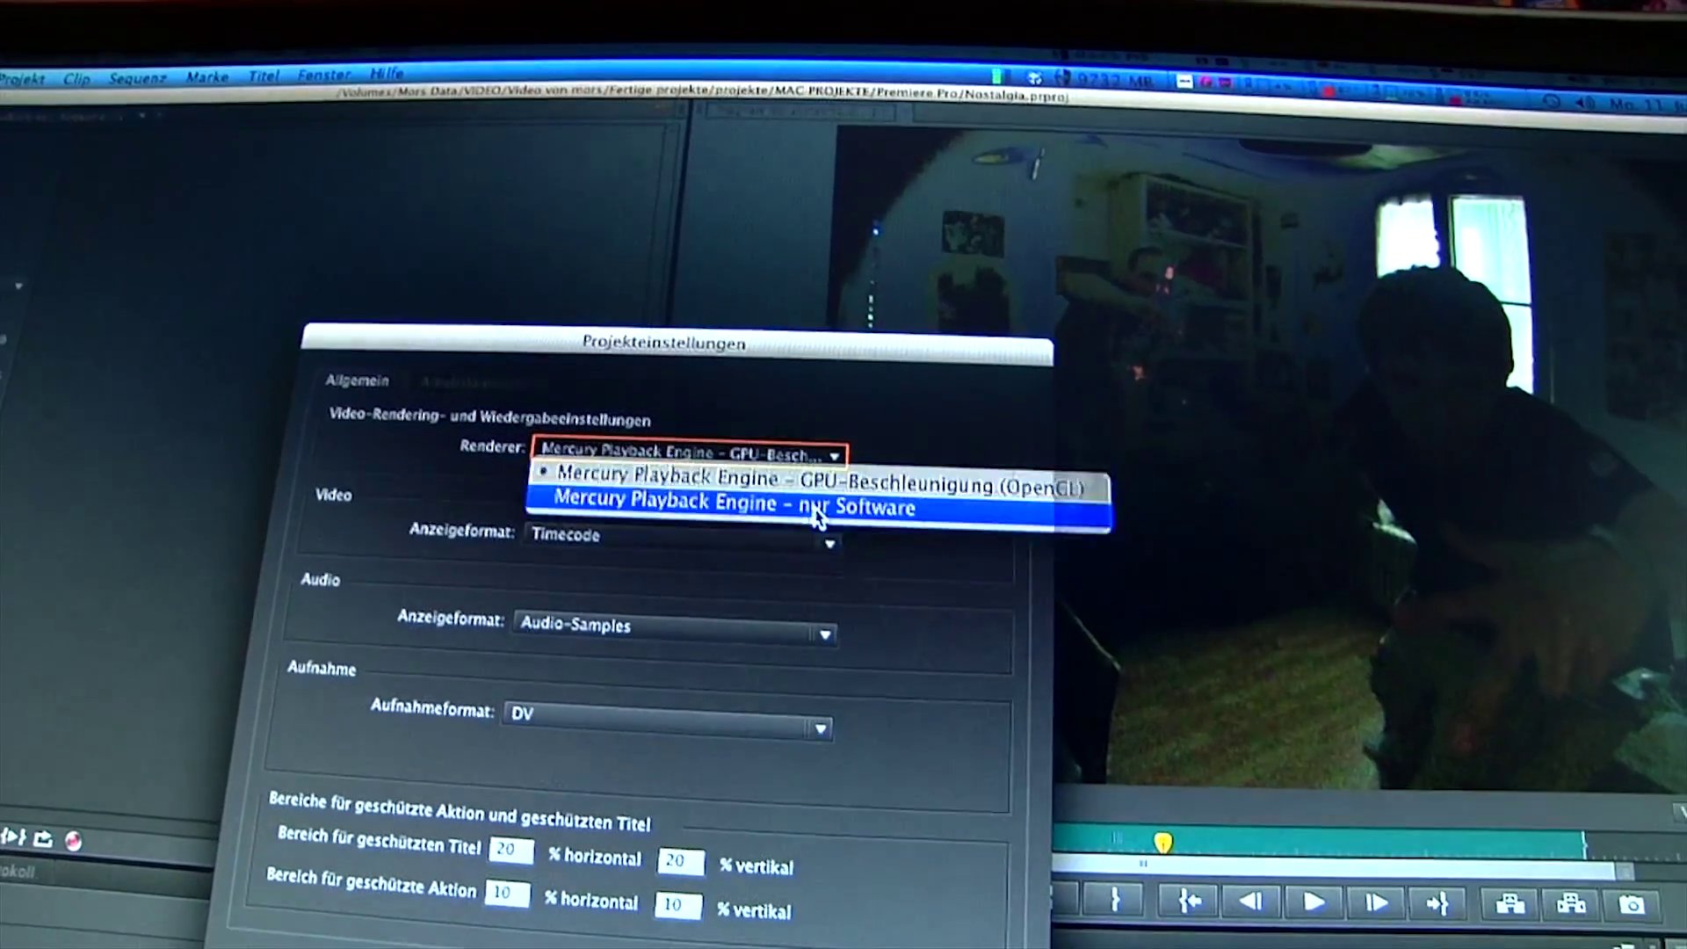
pyautogui.click(810, 475)
pyautogui.click(864, 444)
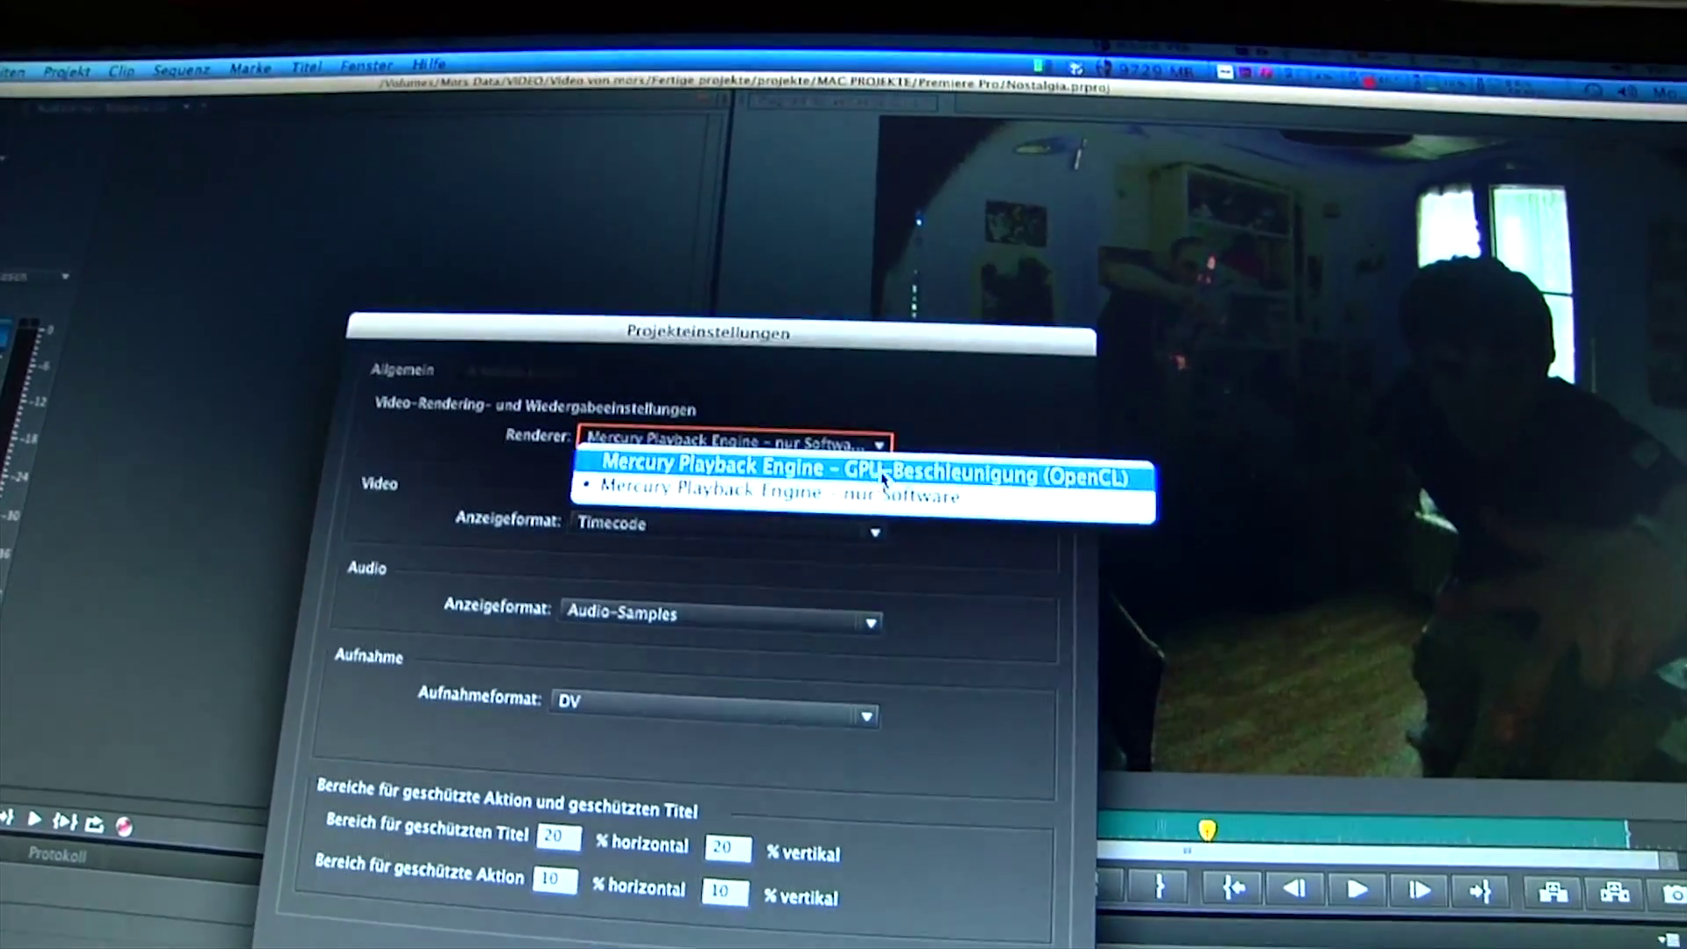
pyautogui.click(872, 475)
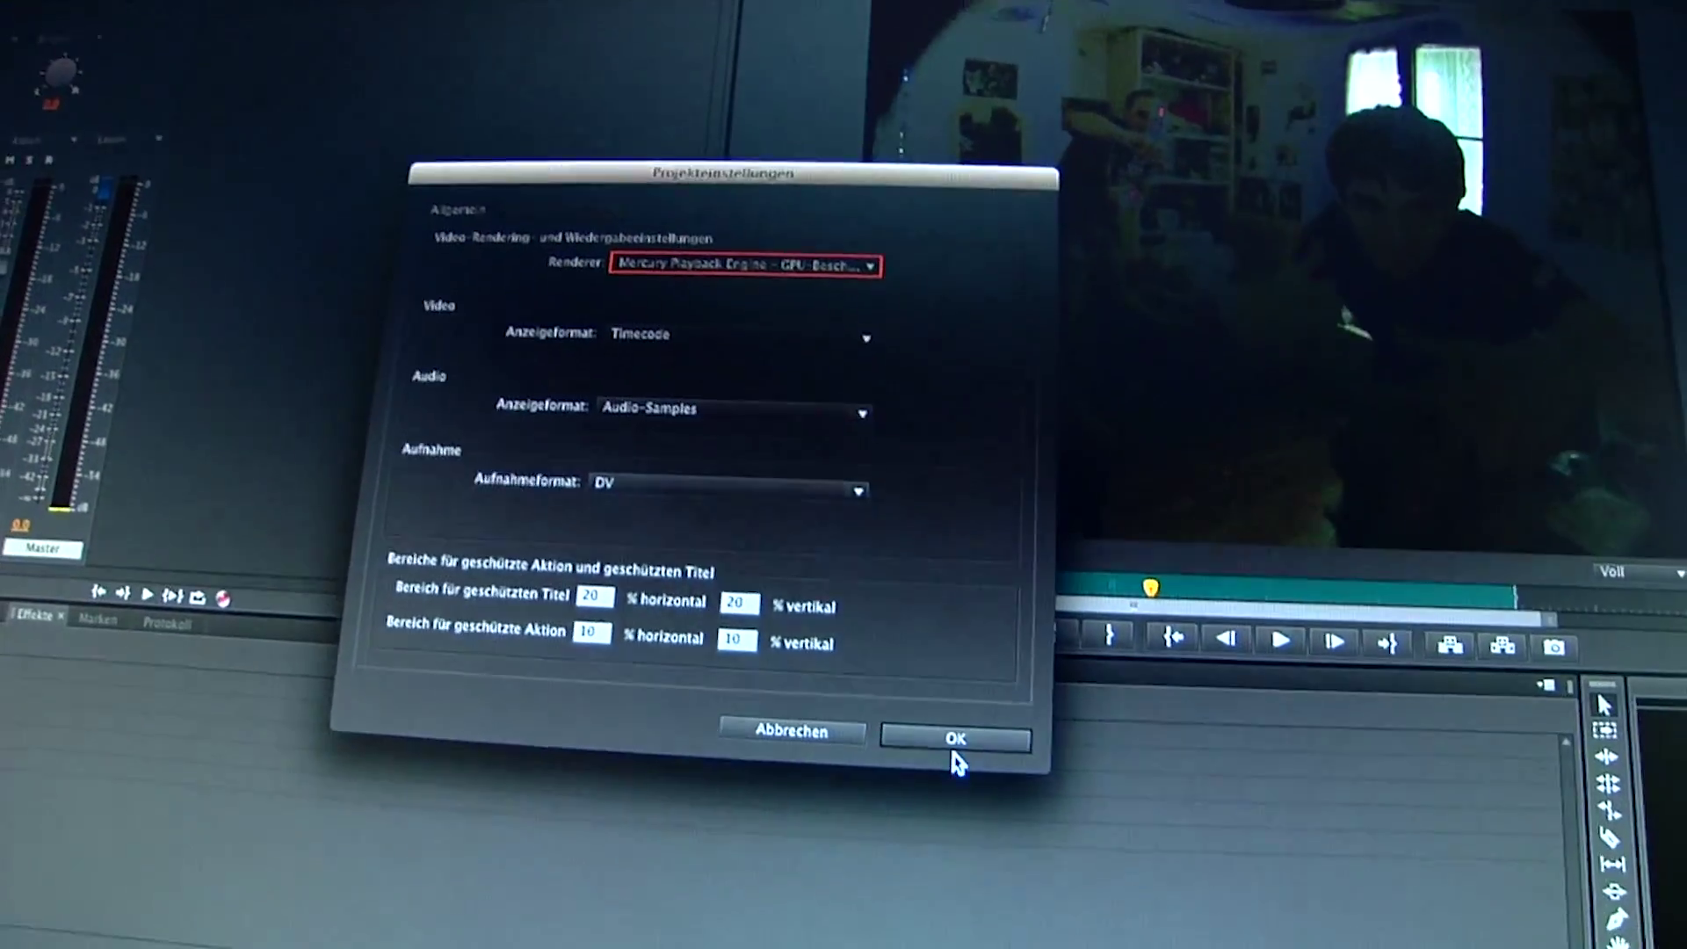
pyautogui.click(960, 762)
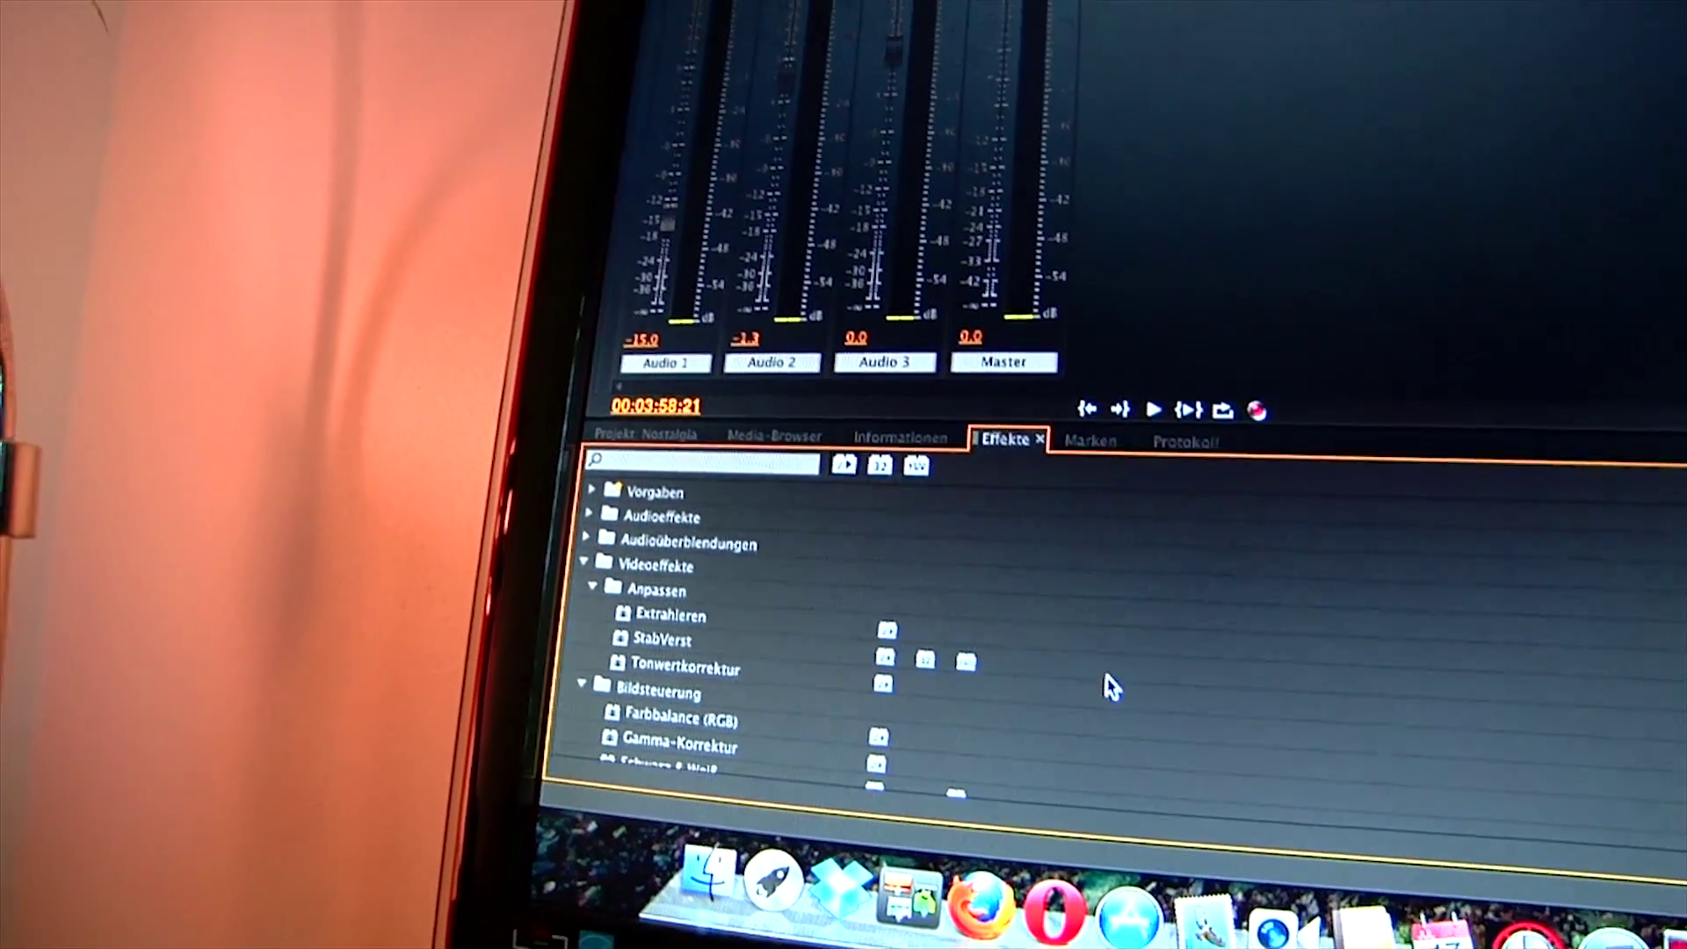
pyautogui.scroll(-3, 791, 660)
pyautogui.scroll(-3, 765, 646)
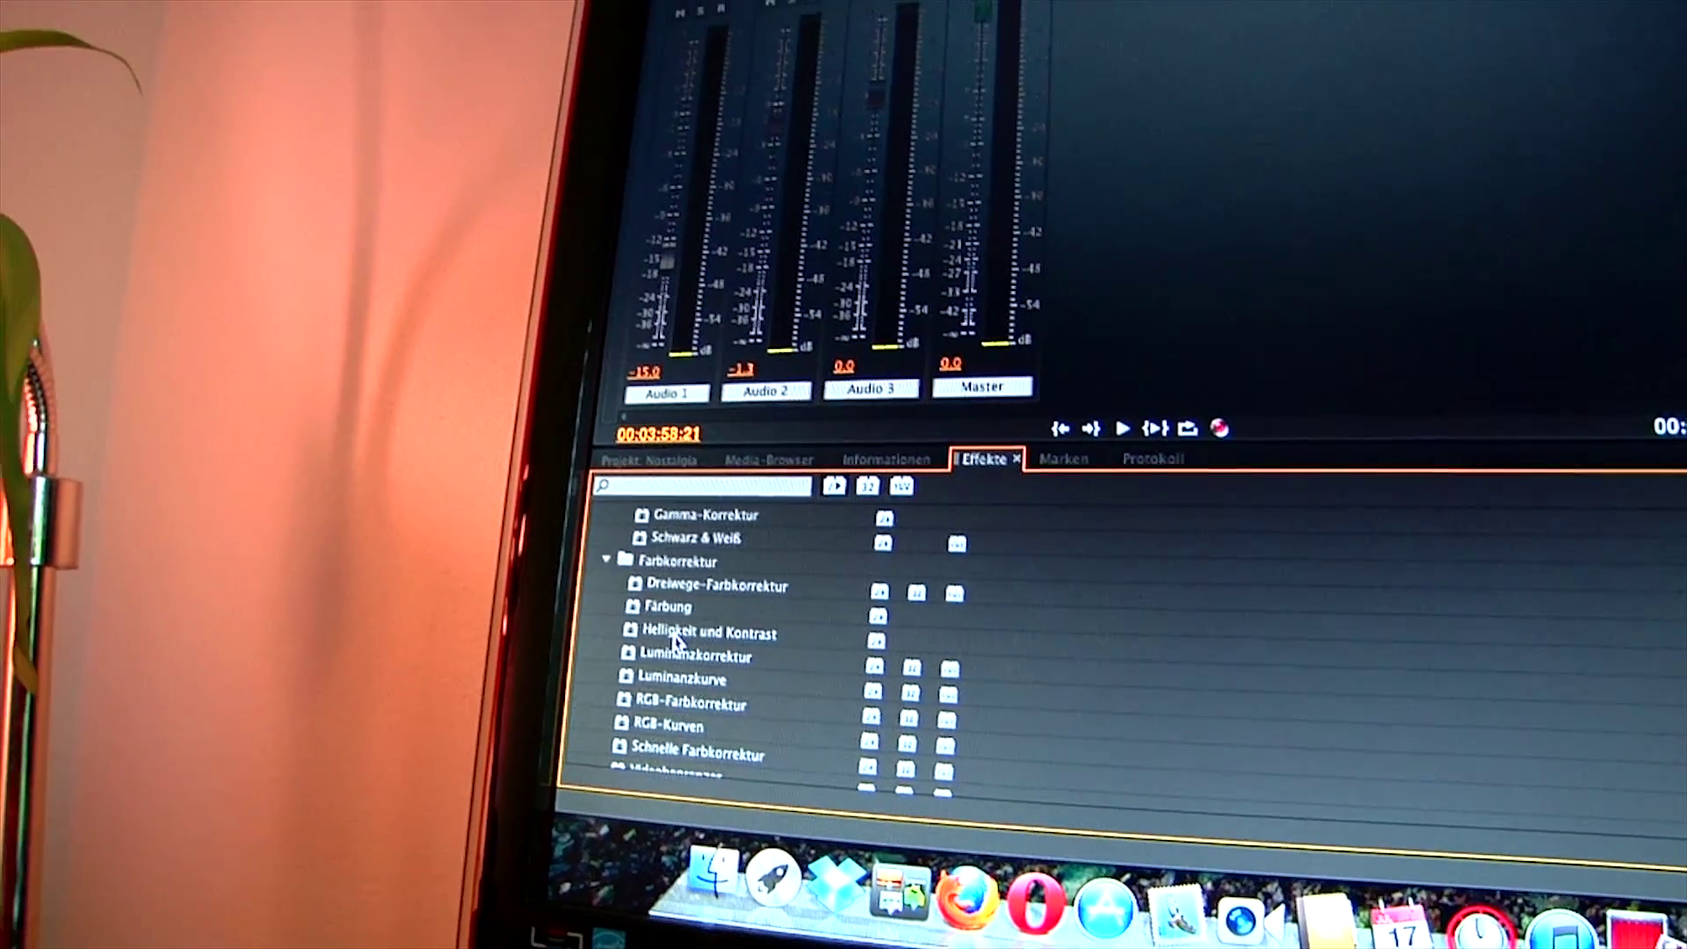
pyautogui.scroll(-3, 738, 646)
pyautogui.scroll(-3, 707, 616)
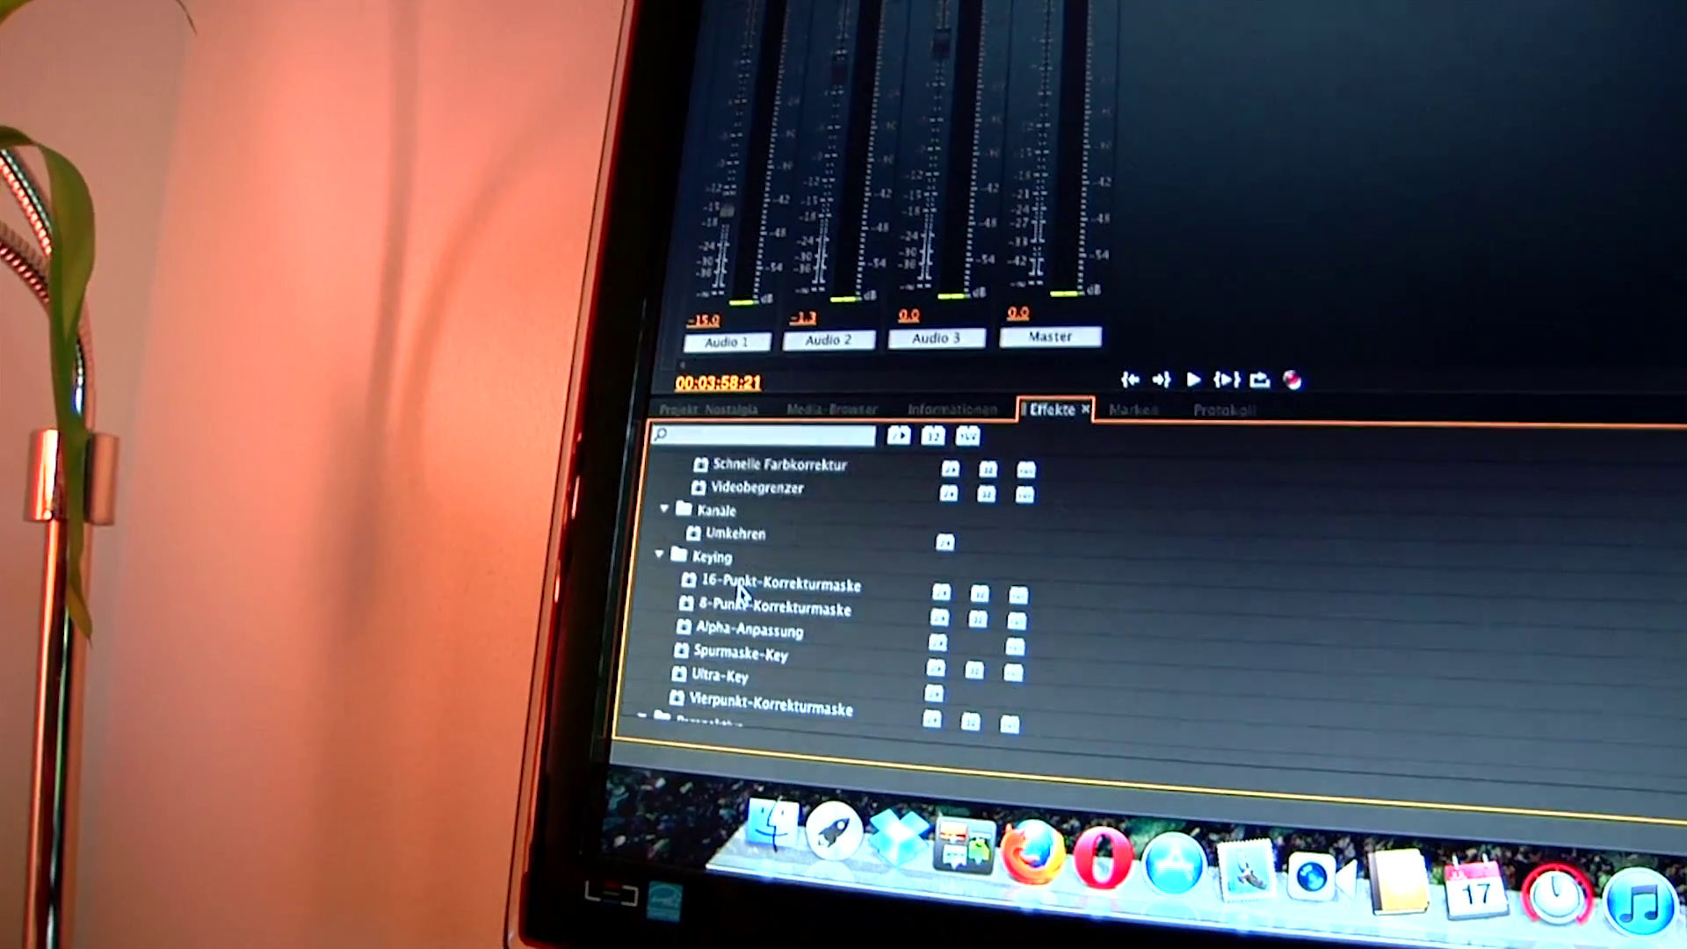
pyautogui.scroll(-2, 726, 594)
pyautogui.scroll(-2, 742, 583)
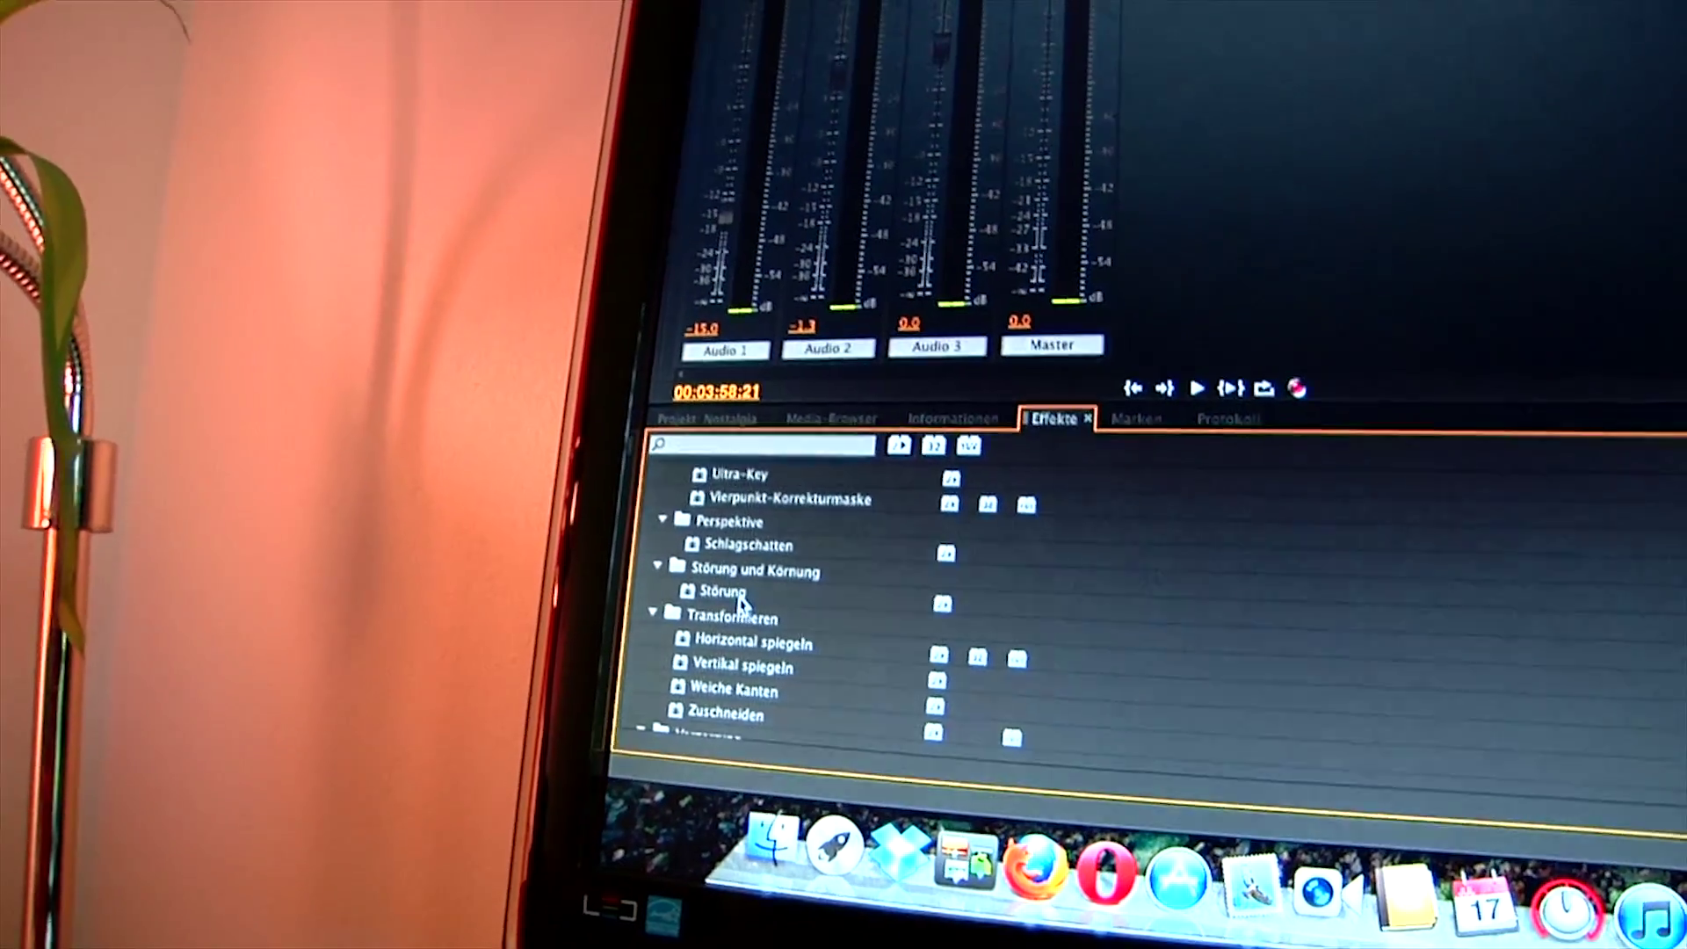
pyautogui.scroll(-2, 712, 593)
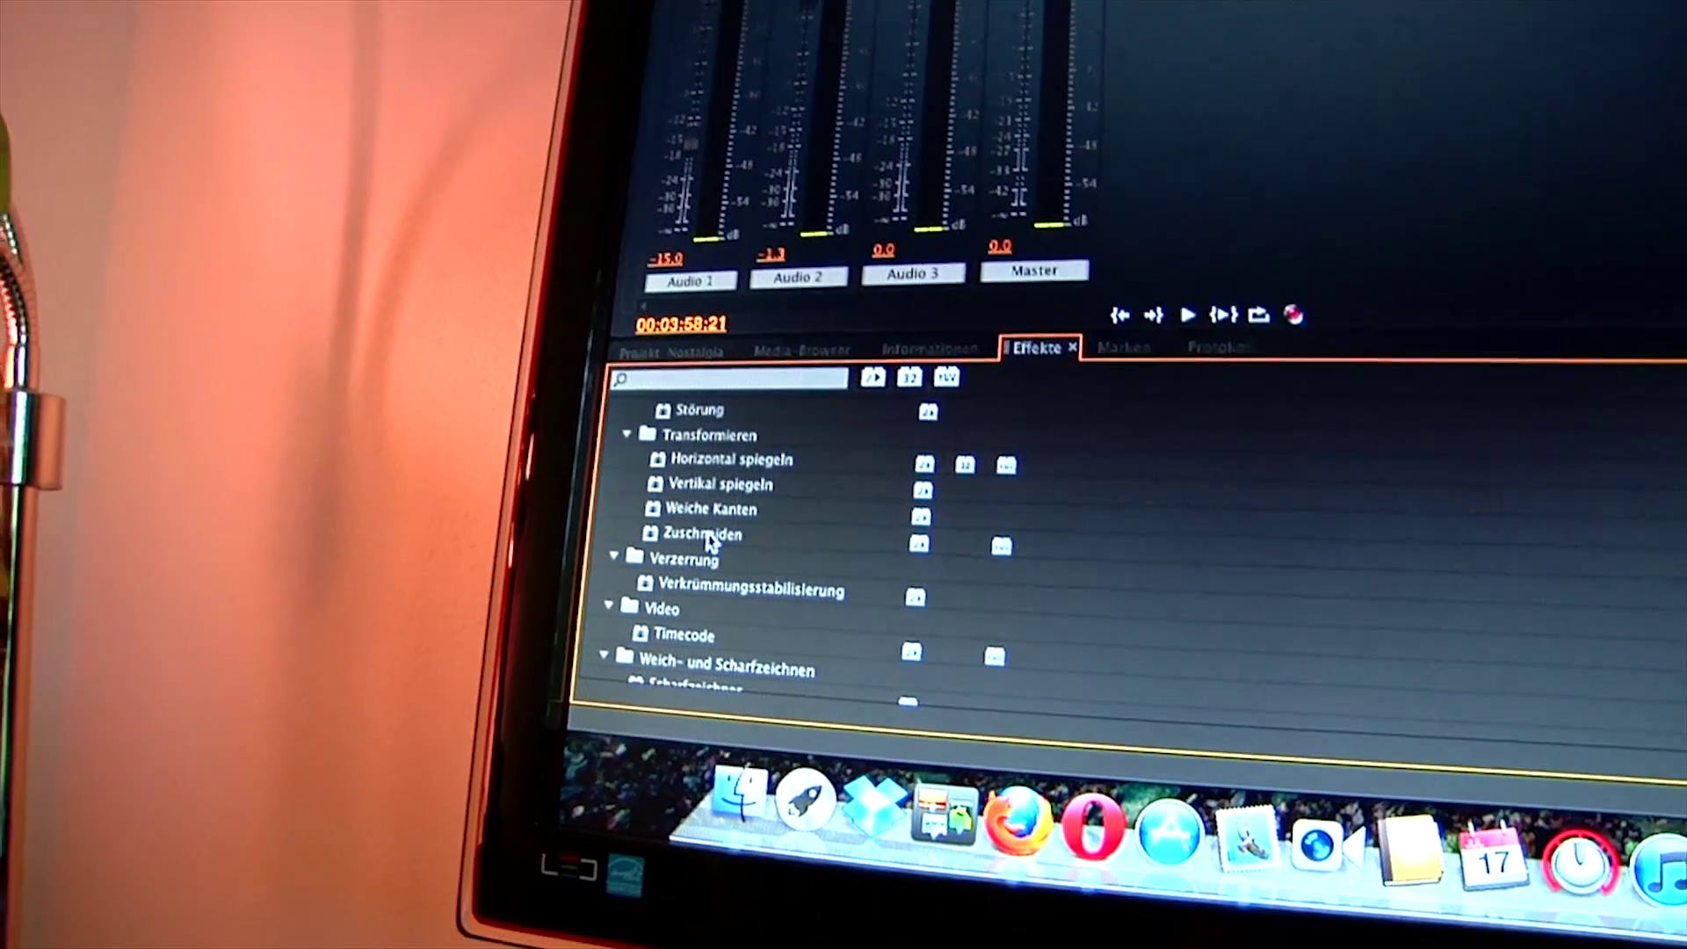
pyautogui.scroll(-3, 778, 710)
pyautogui.scroll(-3, 751, 686)
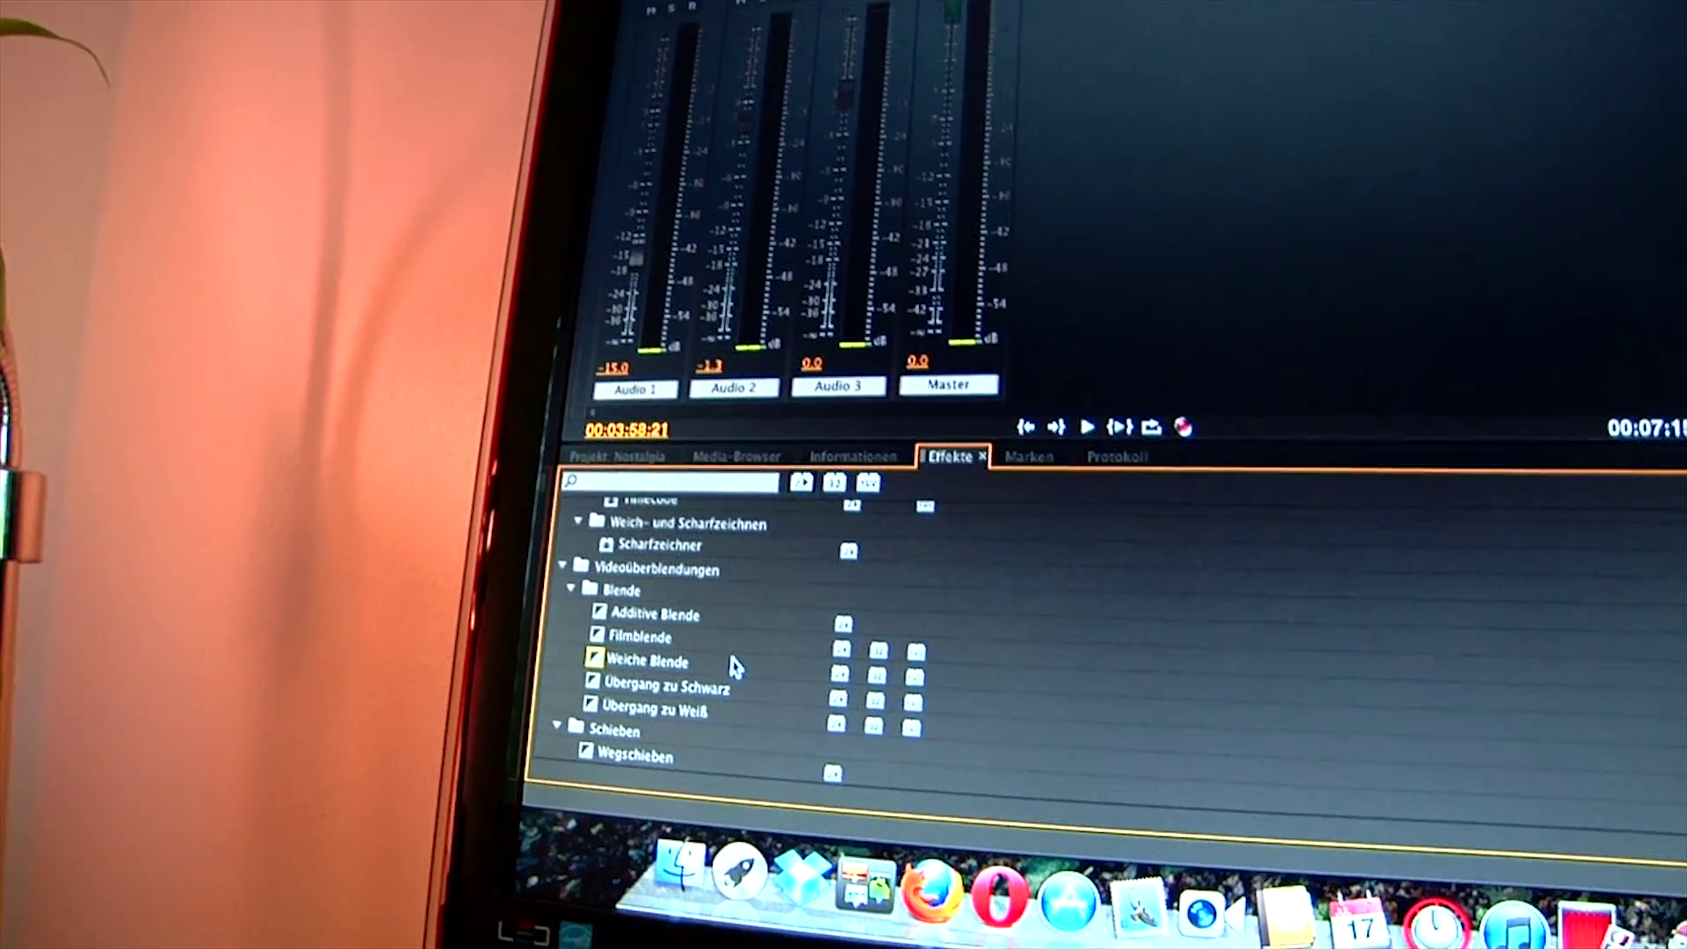